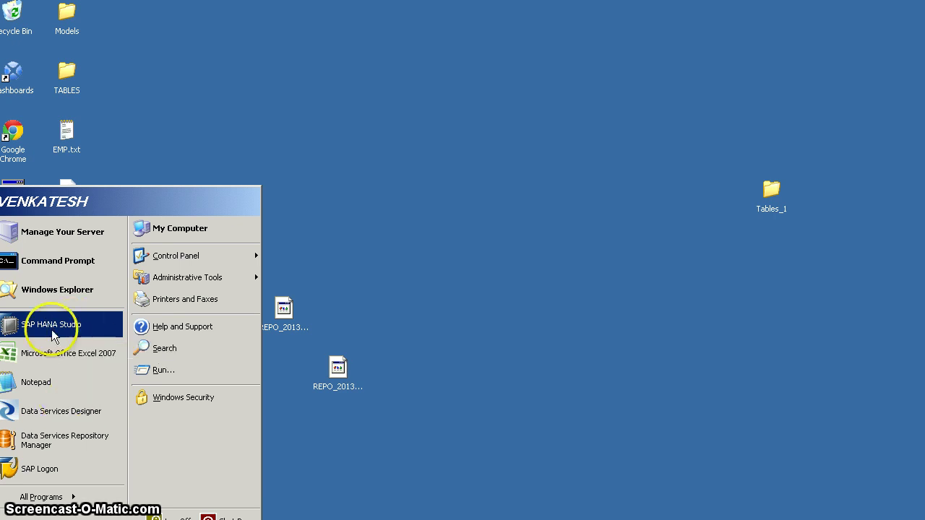
Step: Start SAP HANA Studio and open the Modeler perspective
left_click(55, 331)
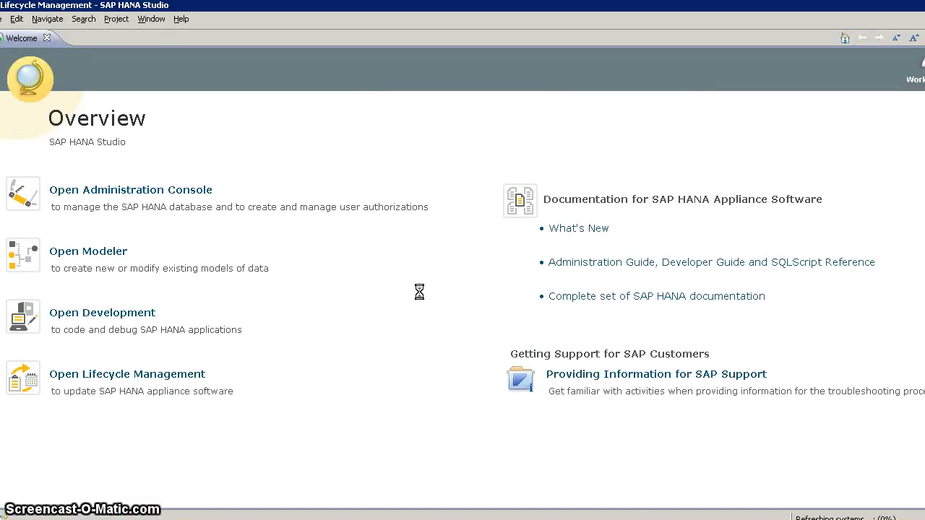
left_click(116, 257)
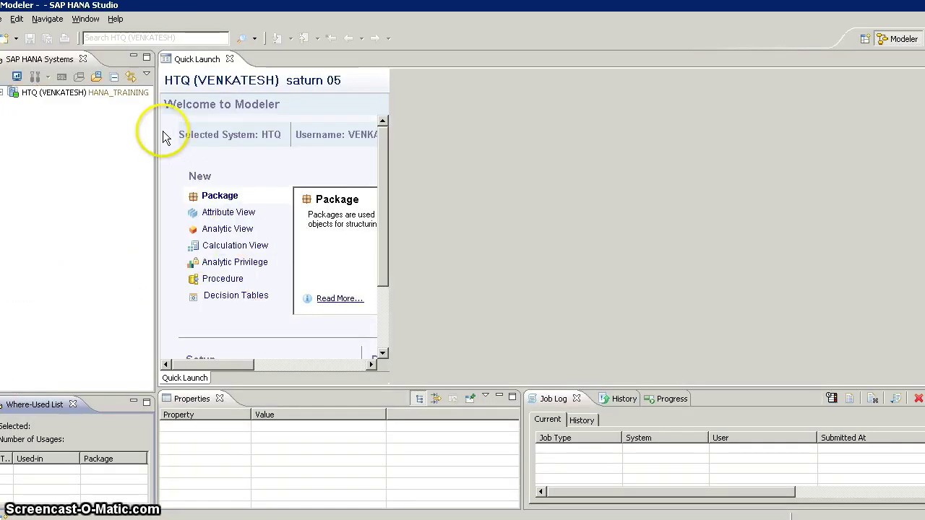
Step: Close the cramped Quick Launch page and reopen it at full size in the editor area
left_click(87, 20)
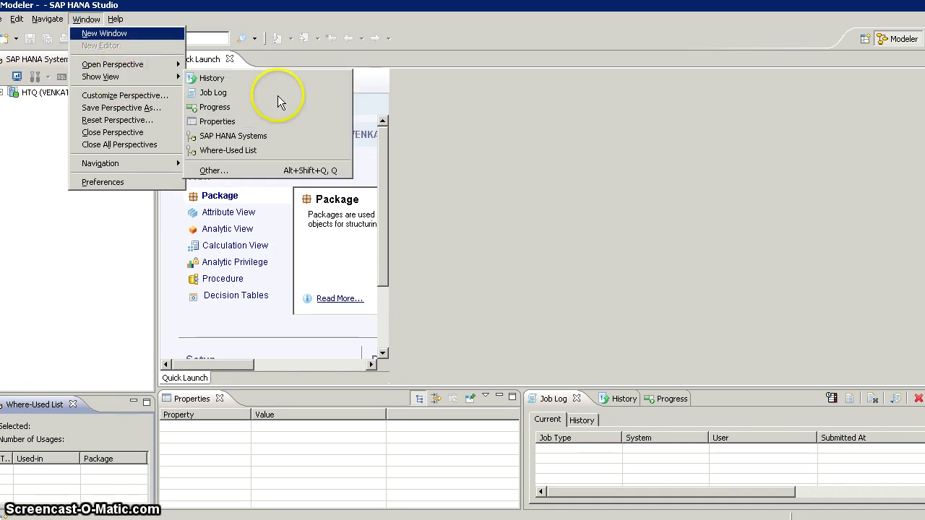
left_click(399, 107)
left_click(229, 59)
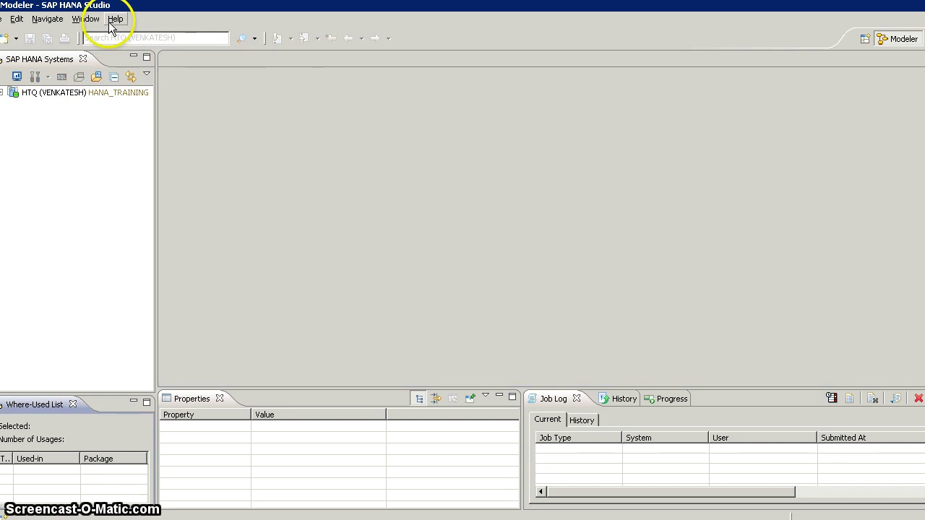
left_click(116, 19)
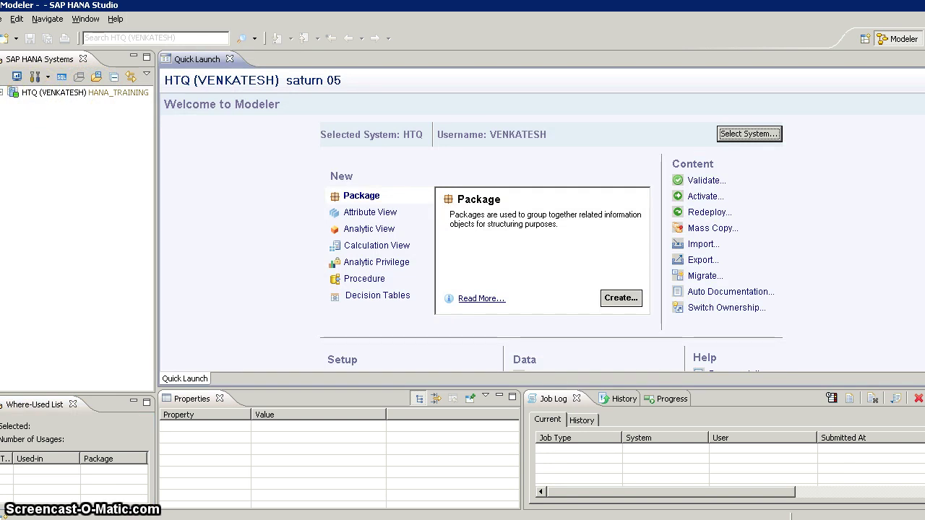
Step: Expand the HTQ system's Catalog and create a new table under Tables in the schema named after the connected account
double_click(12, 92)
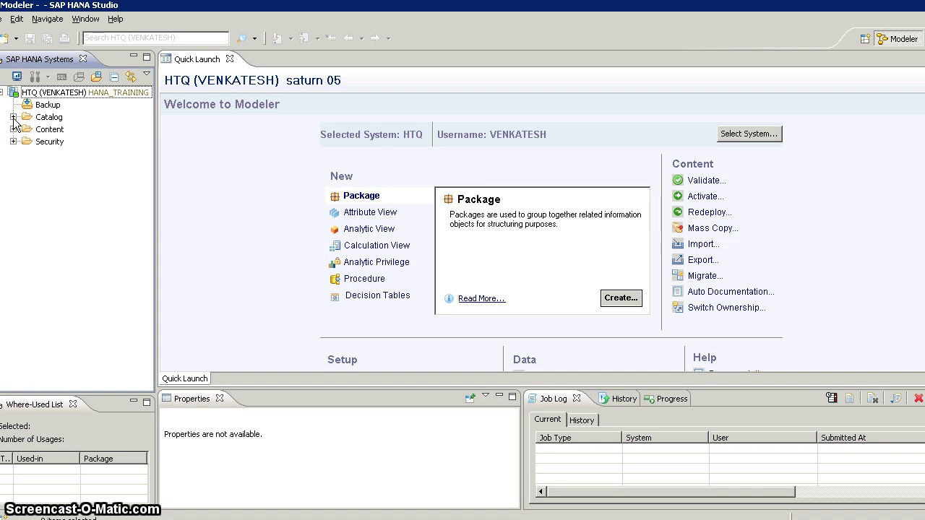
left_click(13, 117)
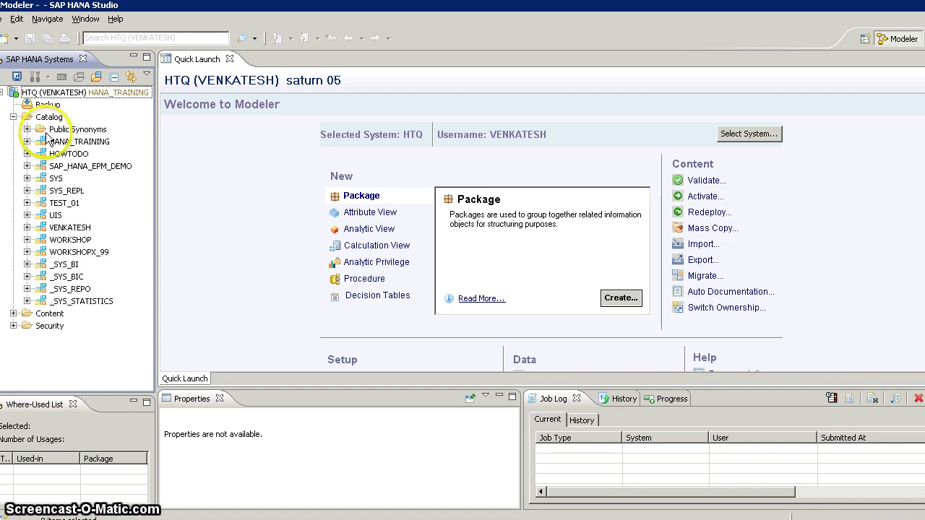
left_click(64, 228)
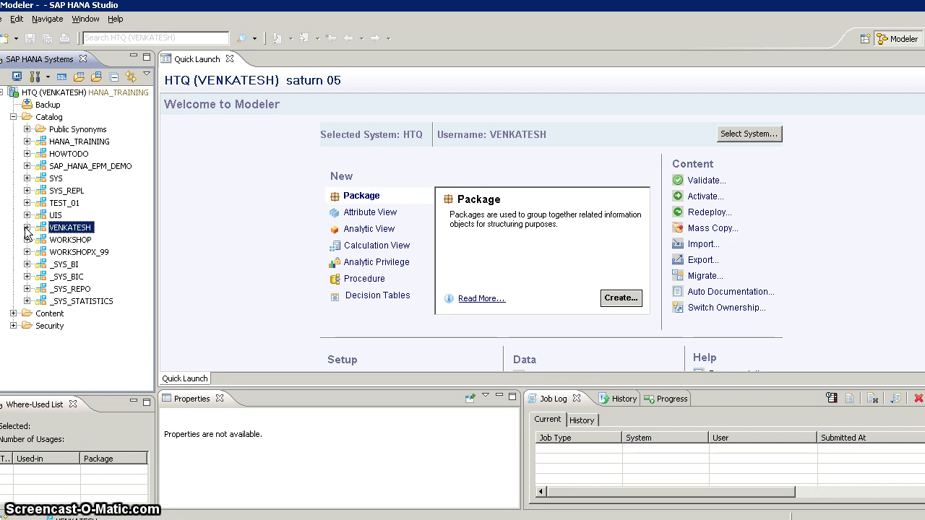
left_click(26, 228)
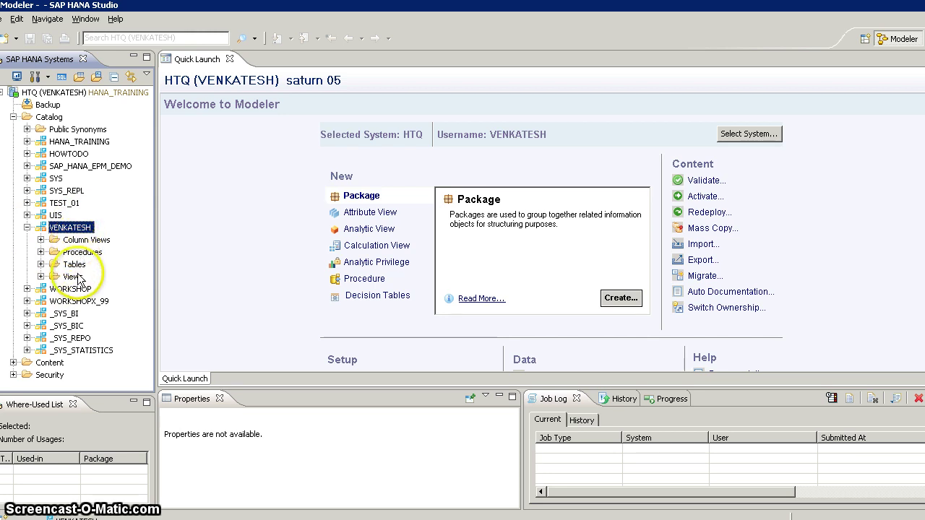
left_click(76, 265)
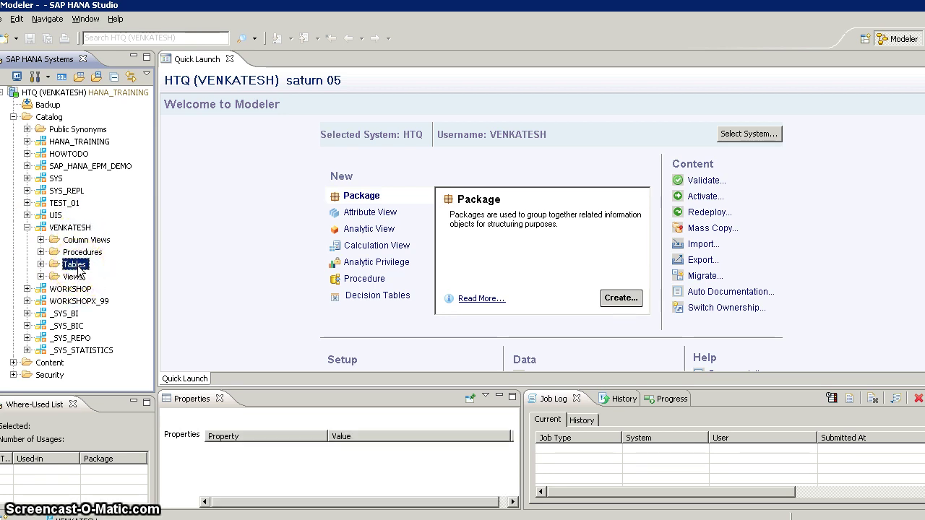
right_click(80, 270)
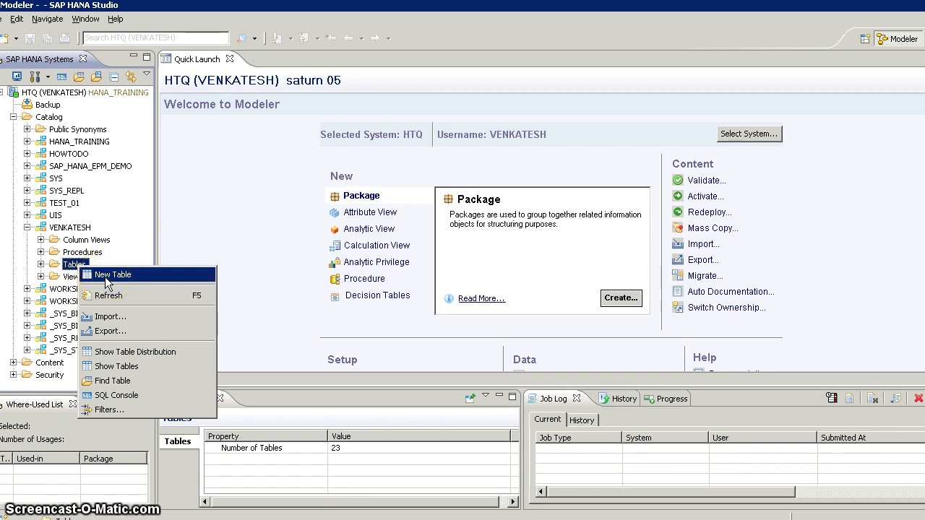
left_click(108, 275)
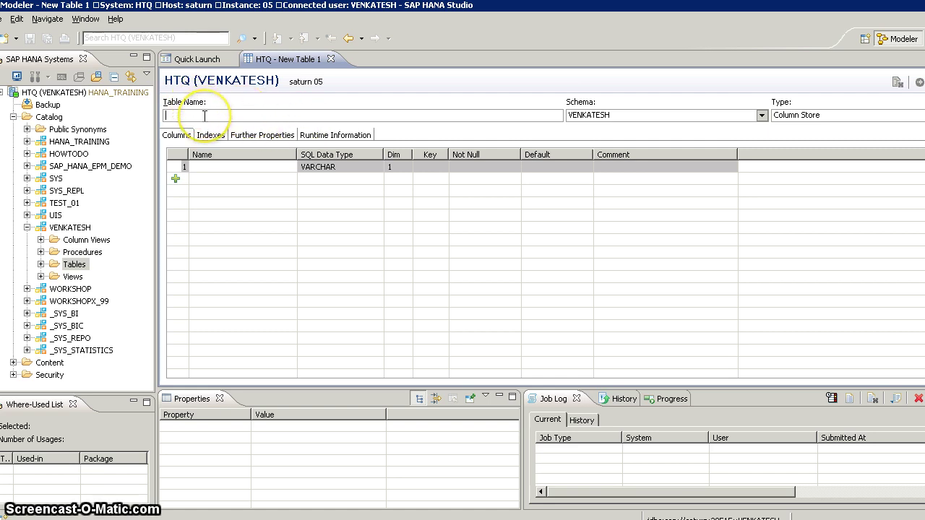
Step: Name the new table EMPLOYEE_INFO
type("EMP_INFO")
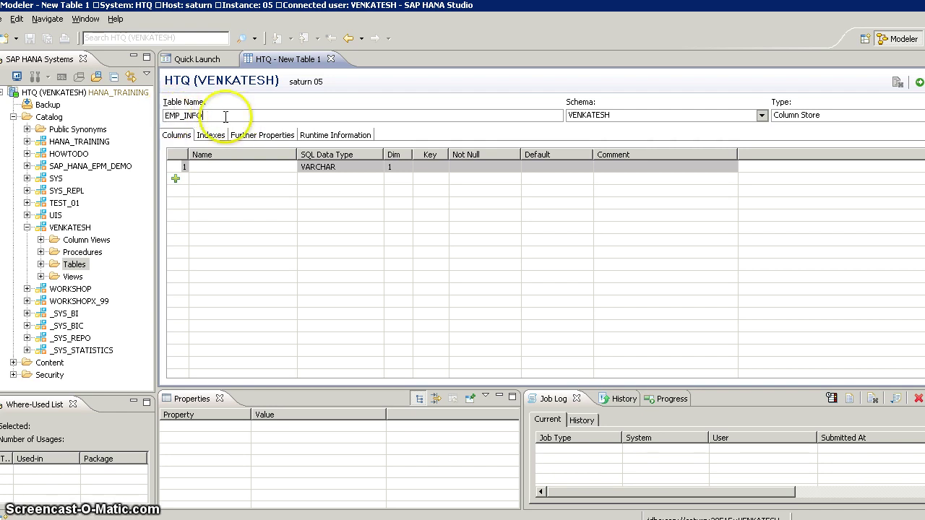
double_click(266, 115)
left_click(261, 114)
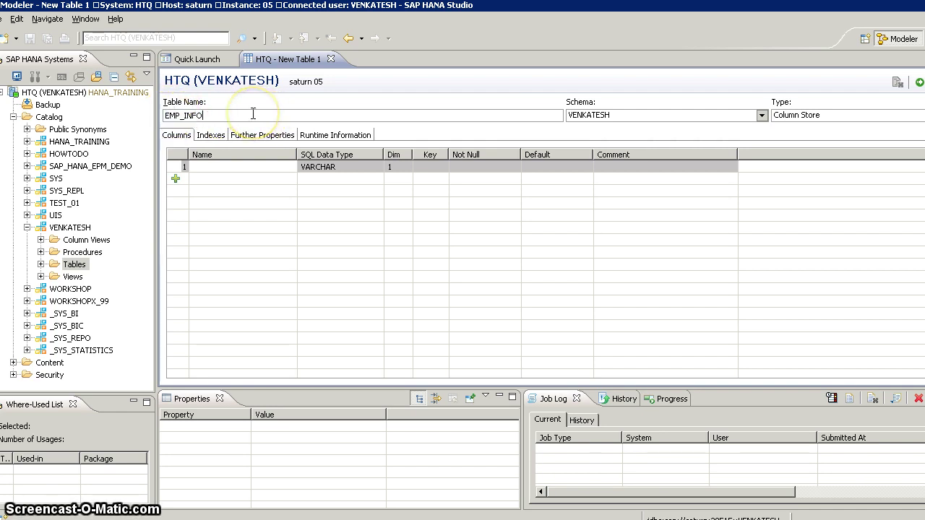
key("Left")
key("Left")
type("LOYE")
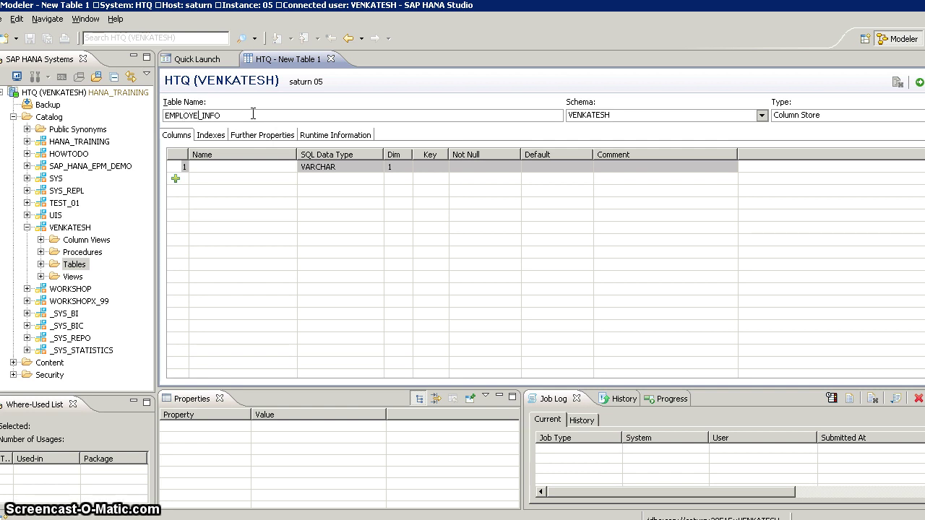
type("E")
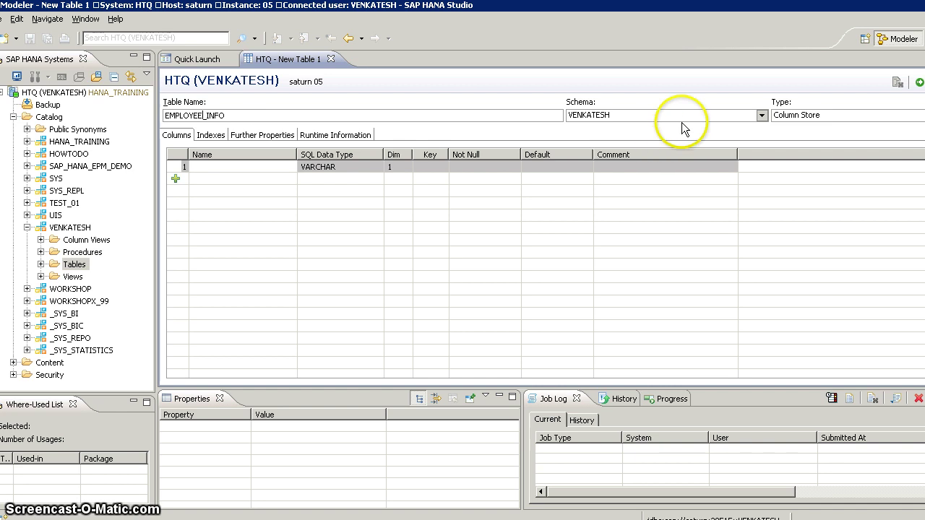
Step: Assign the table to the connected account's own schema and choose Column Store as its type
left_click(761, 115)
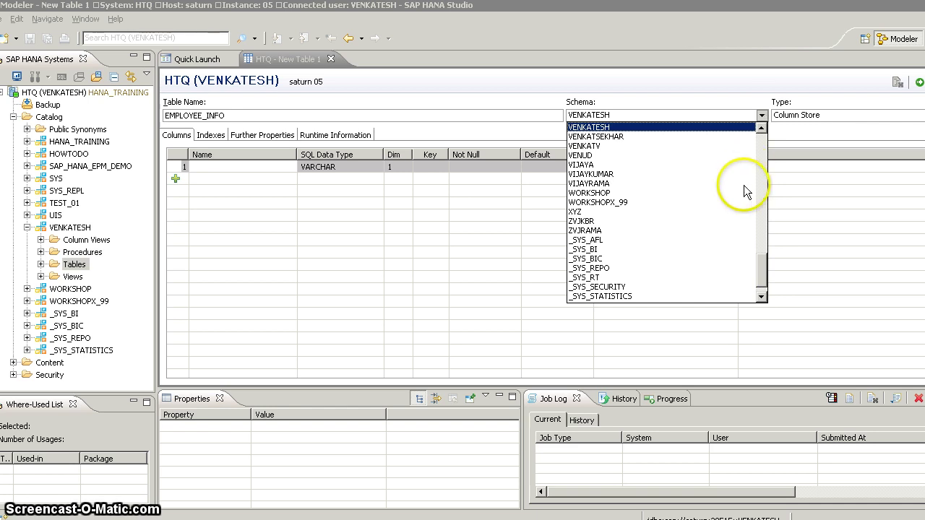
left_click(684, 128)
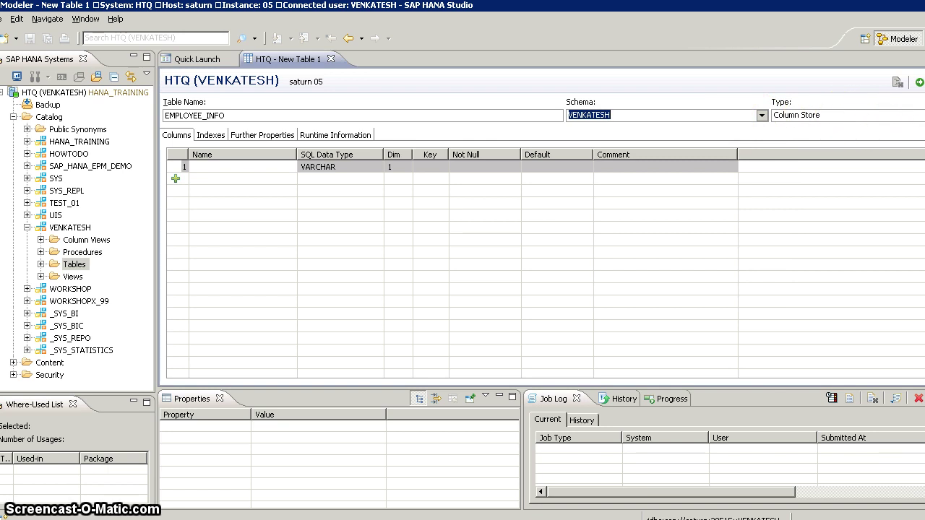
left_click(871, 113)
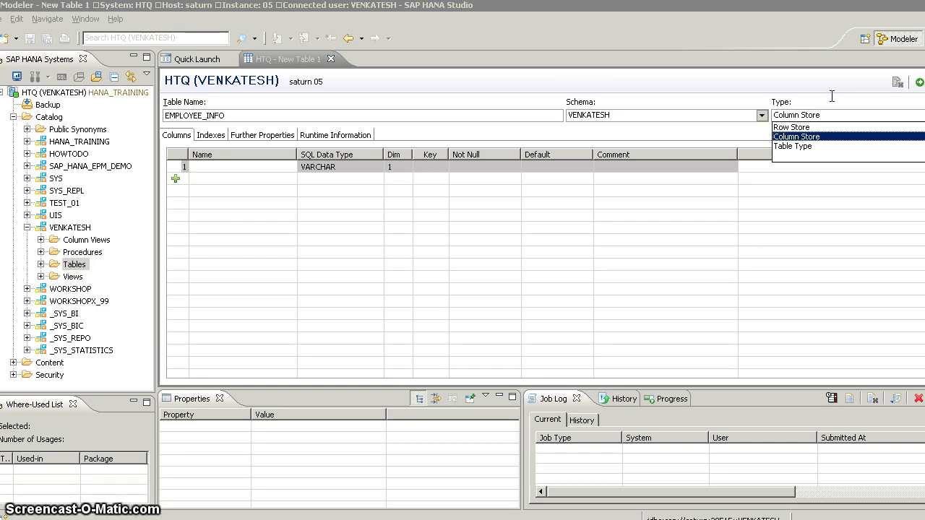
left_click(821, 138)
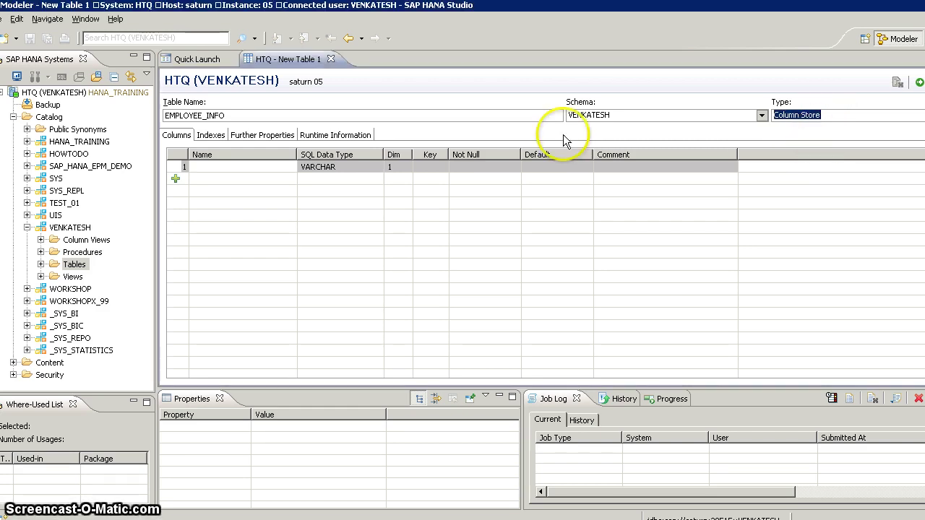
Step: Define the first table column as EMP_ID with the SQL data type INTEGER
left_click(222, 172)
type("EMP_")
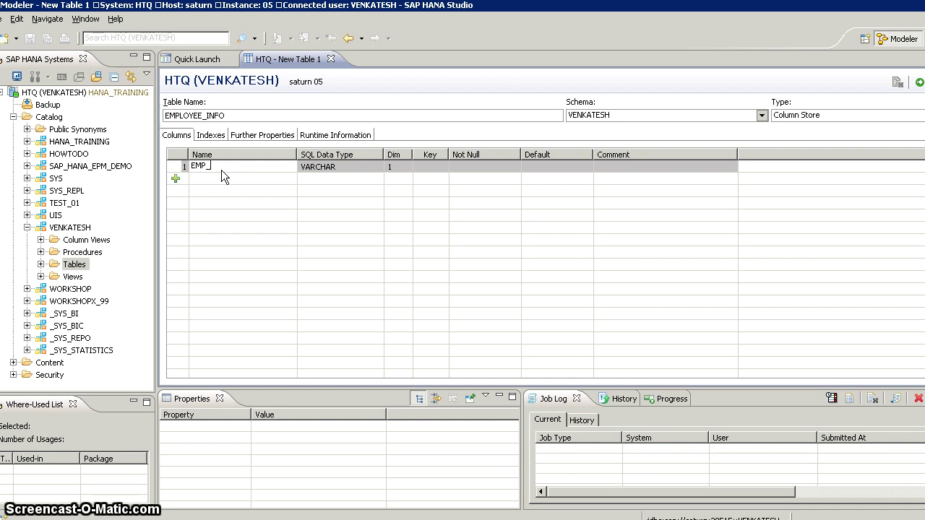
type("ID")
left_click(359, 172)
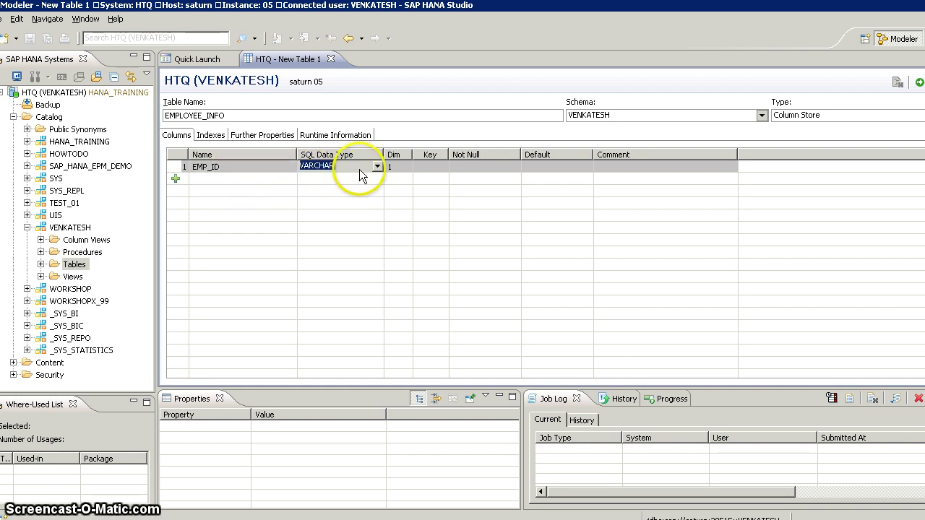
left_click(376, 166)
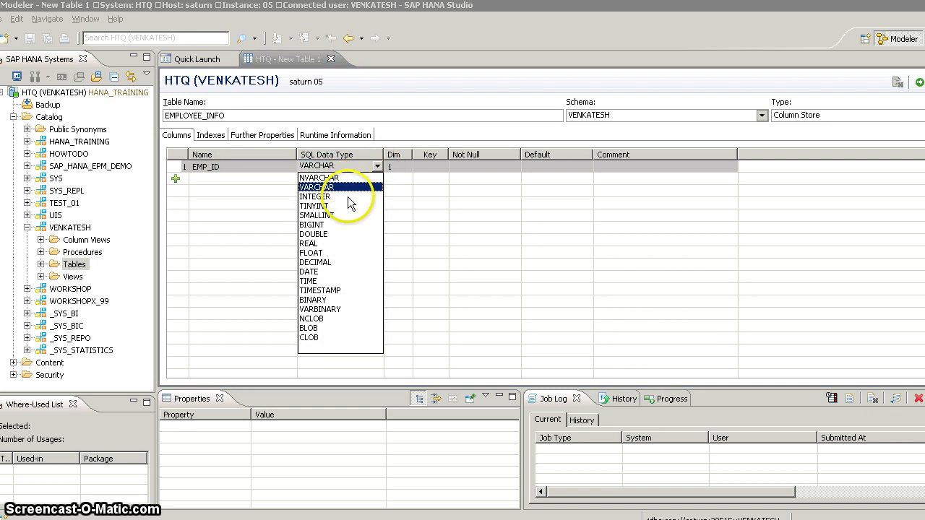
left_click(360, 197)
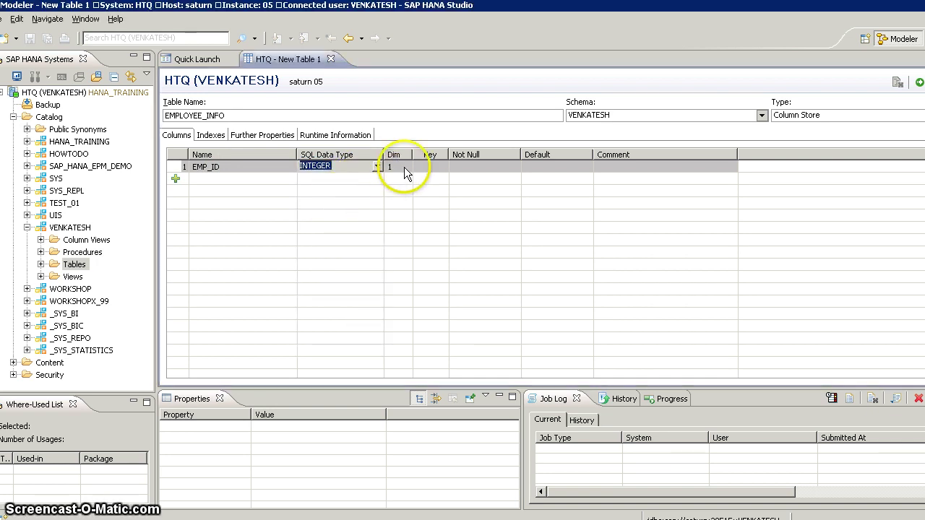
left_click(405, 173)
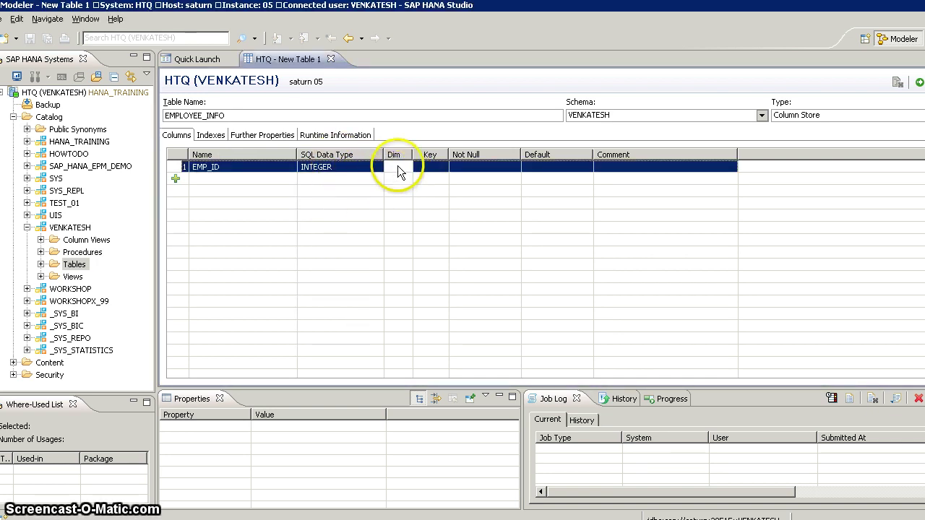
left_click(427, 173)
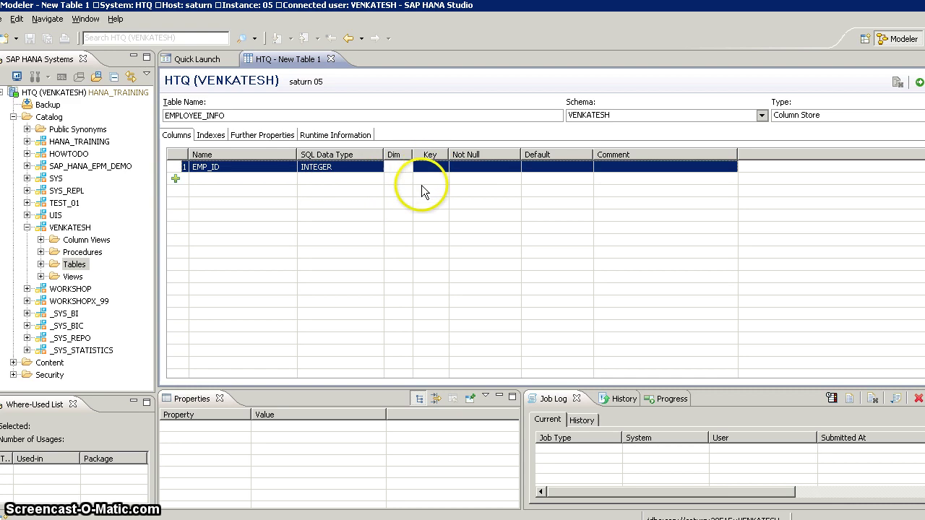
left_click(361, 167)
left_click(375, 168)
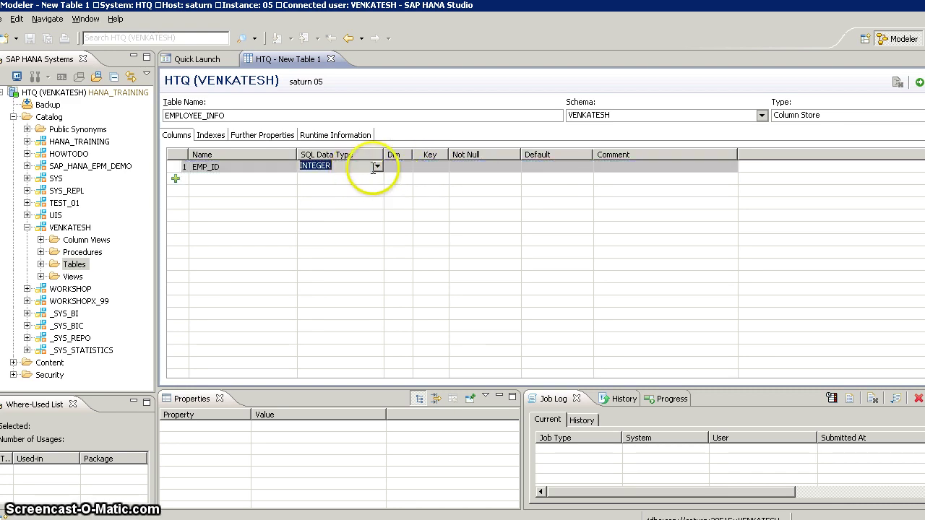
Step: Mark EMP_ID as the key column and give it the comment "Employee ID"
left_click(432, 169)
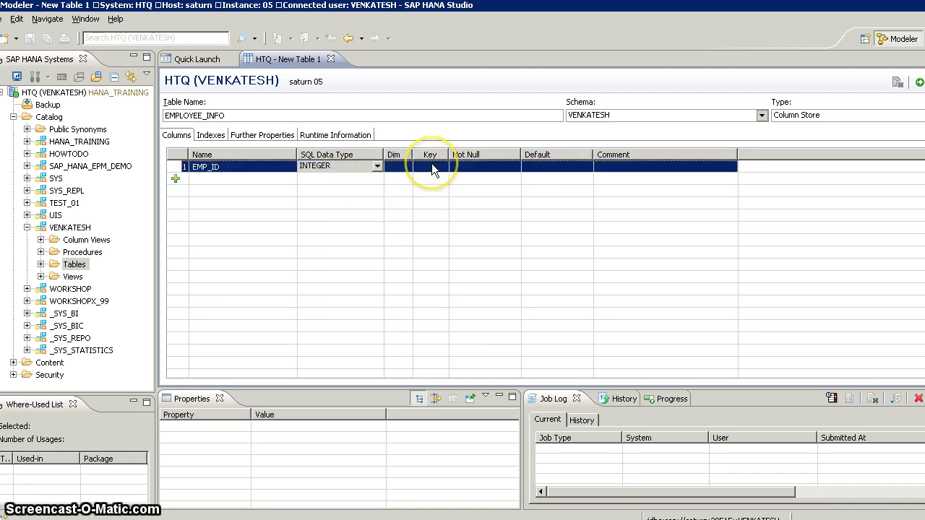
left_click(432, 169)
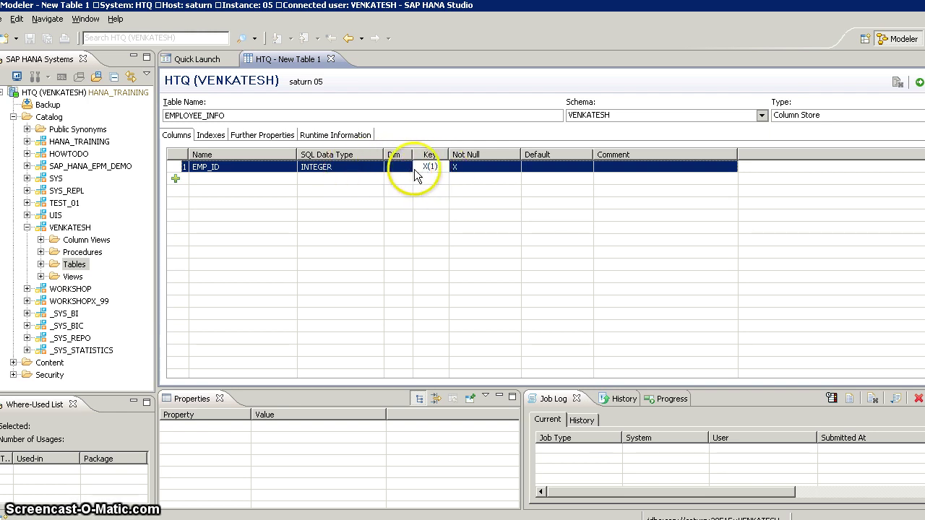
left_click(455, 171)
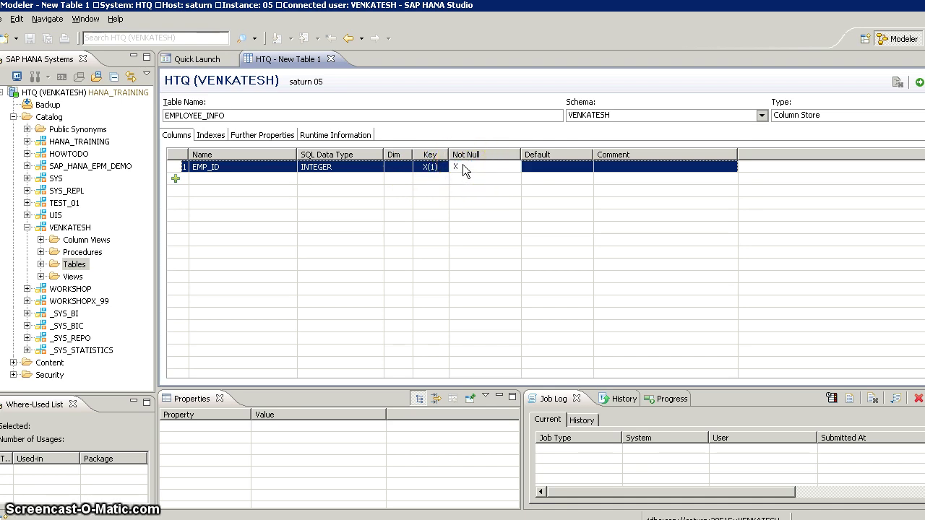
left_click(607, 169)
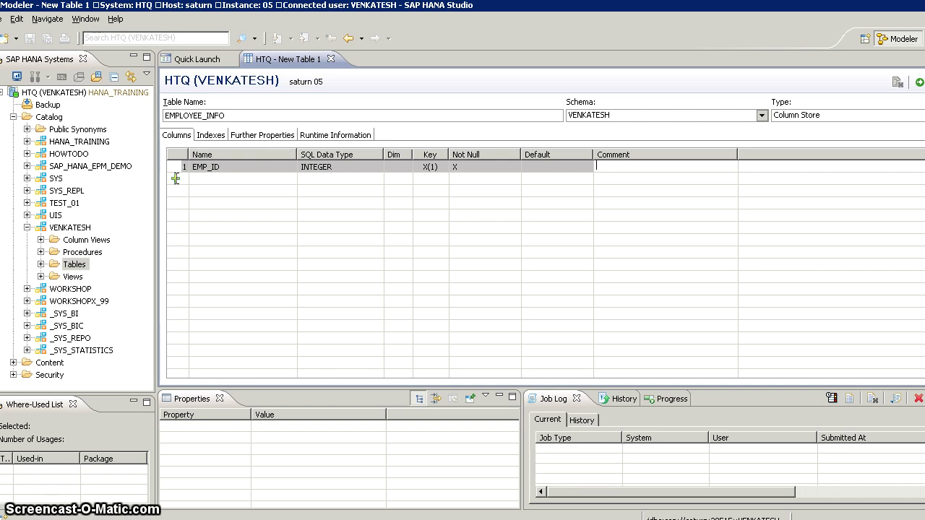
type("Employee ID")
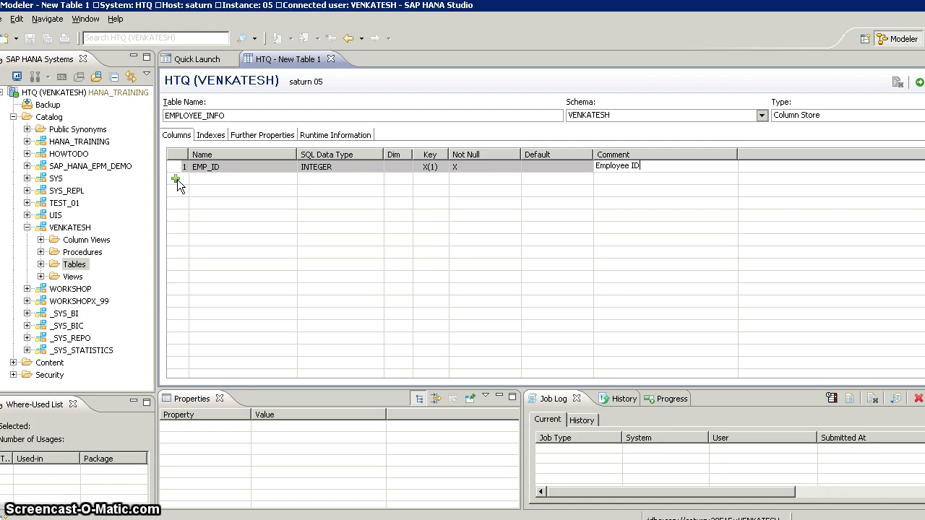
Step: Add three more column rows below EMP_ID in the table definition
left_click(177, 179)
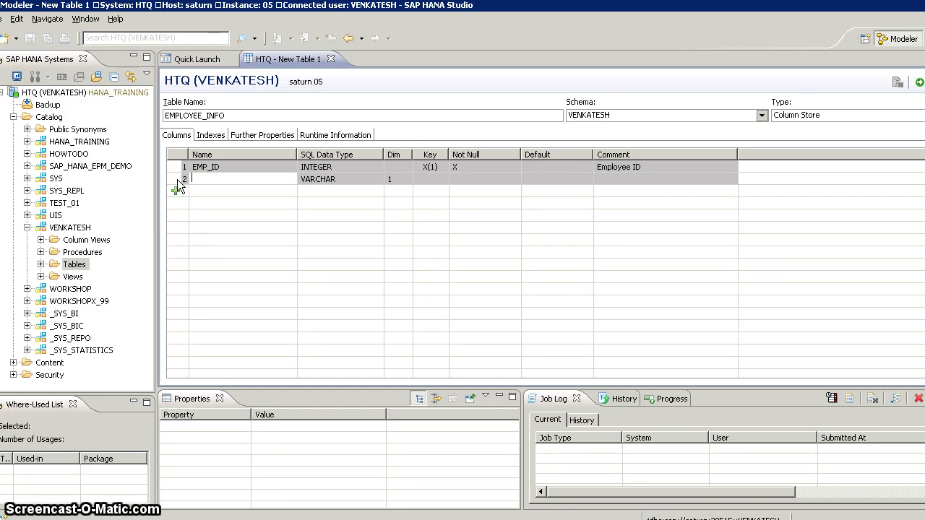
left_click(176, 191)
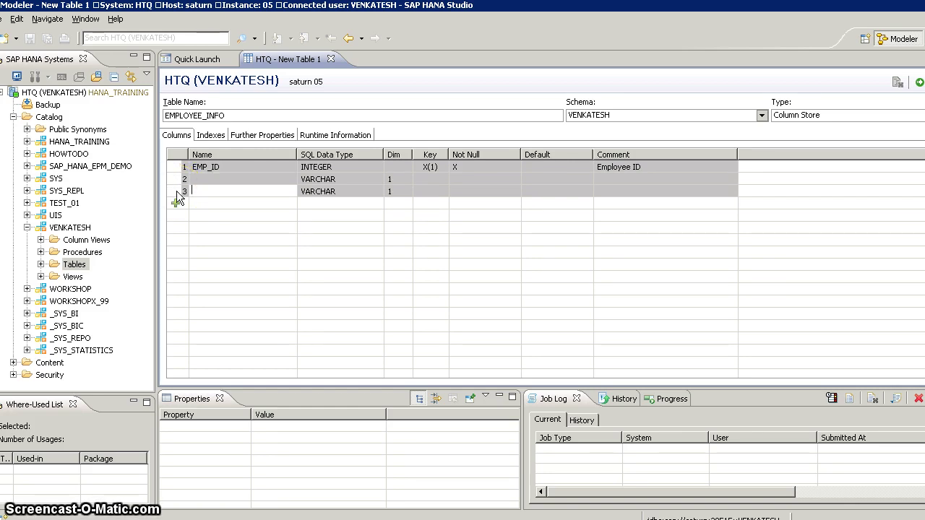
left_click(178, 203)
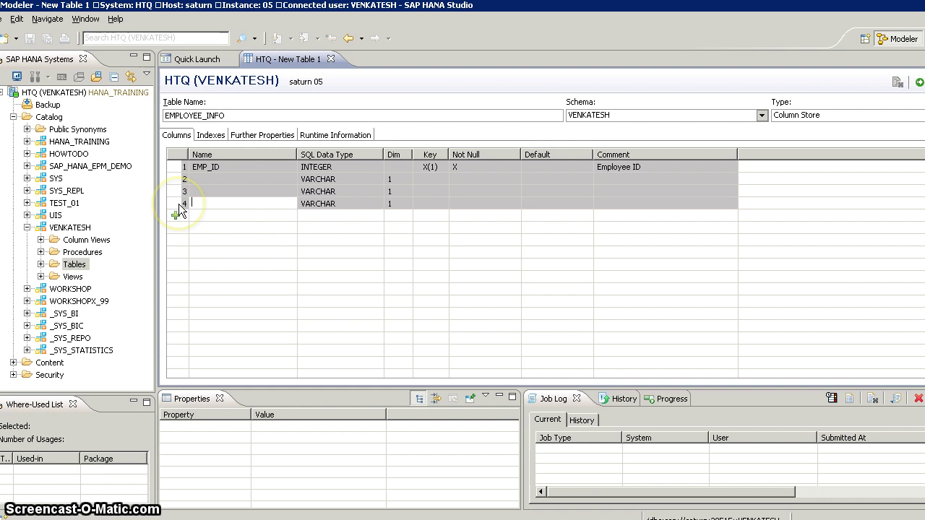
Step: Define the second column as EMP_NAME with the SQL data type NVARCHAR, dimension 50, and mark it Not Null
left_click(208, 178)
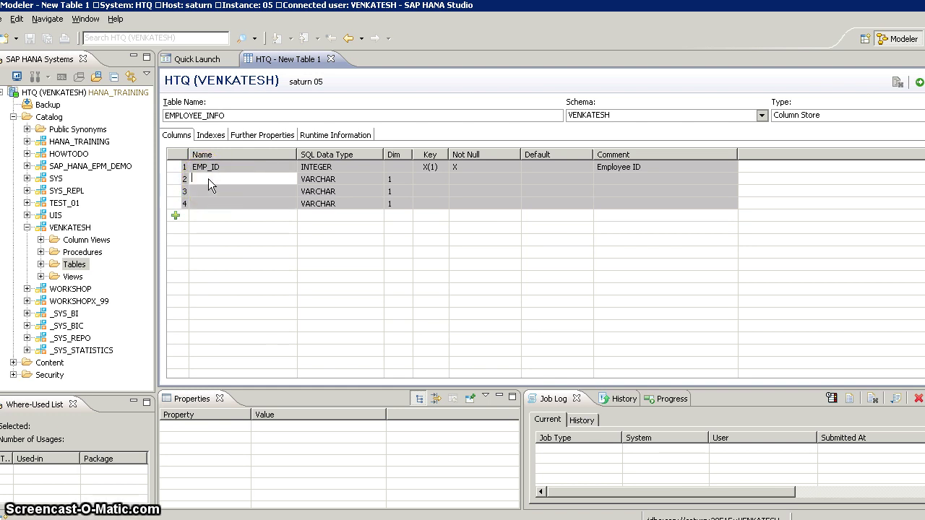
type("EMP")
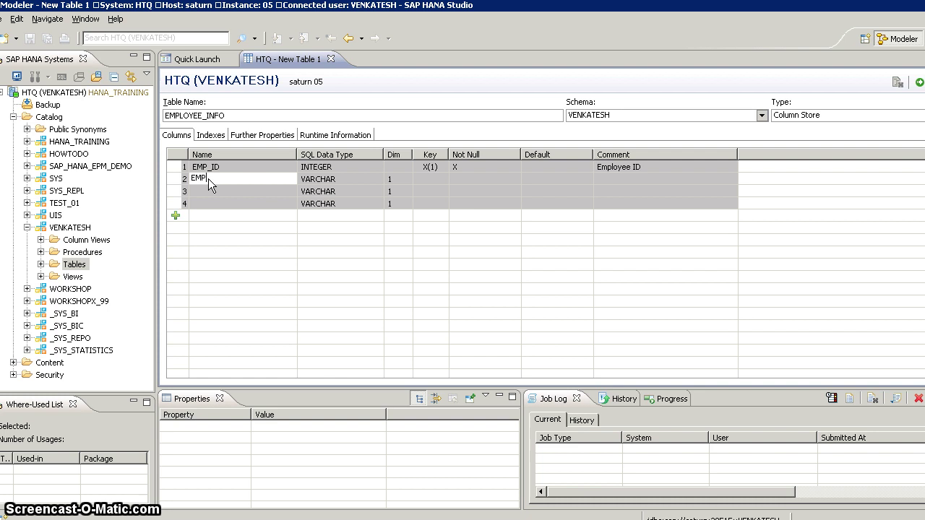
type("_NAME")
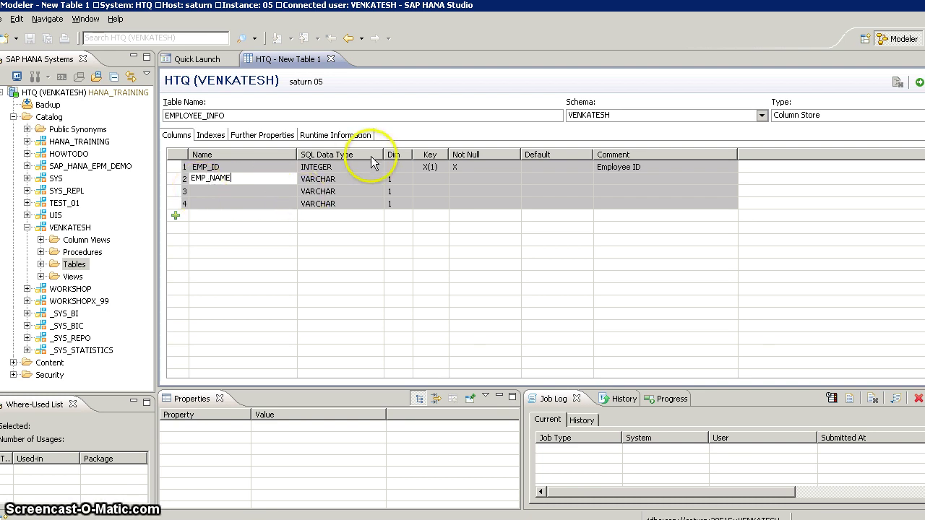
left_click(375, 179)
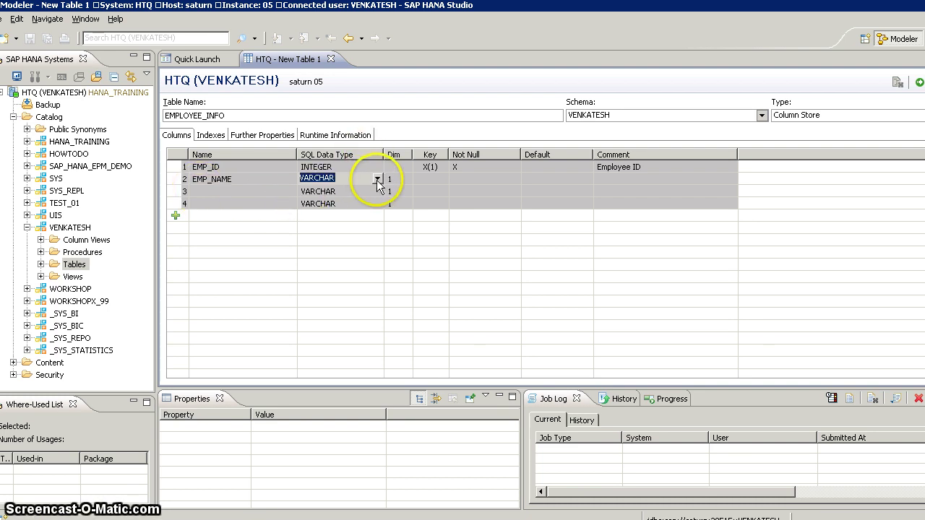
left_click(376, 179)
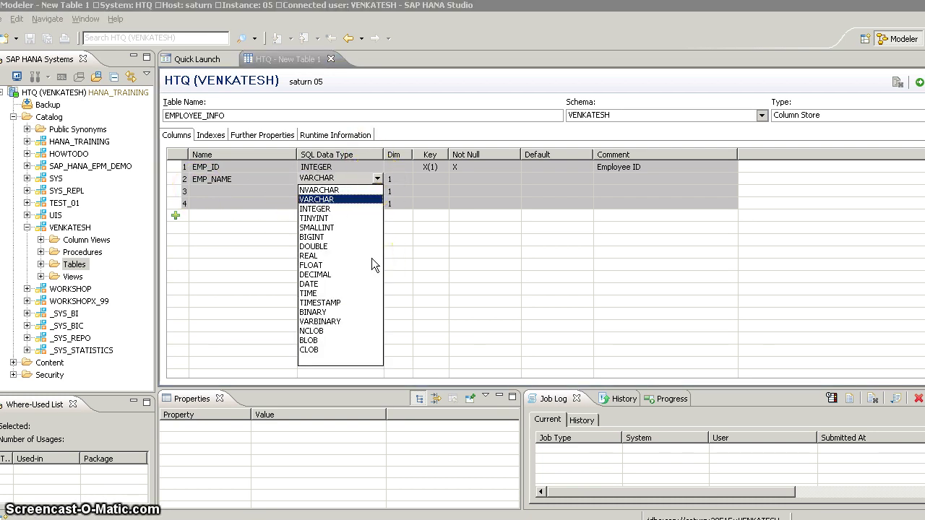
left_click(323, 190)
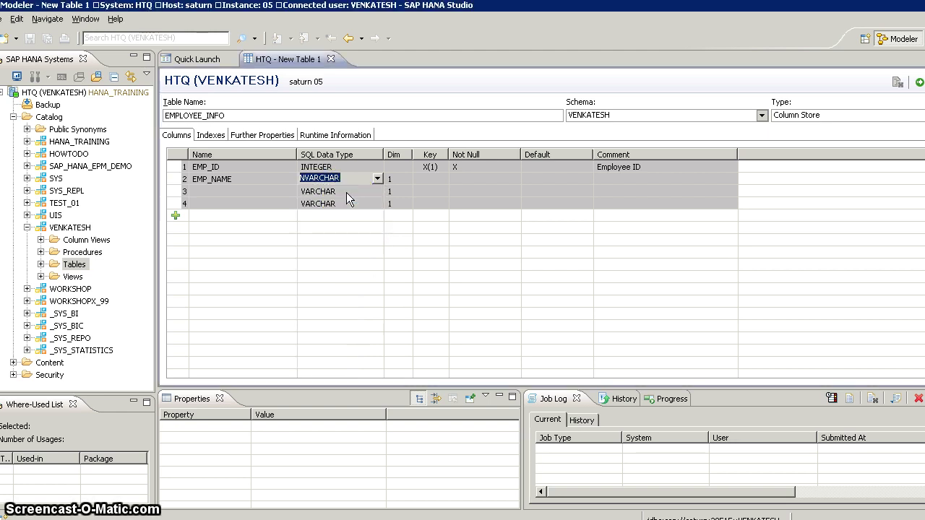
left_click(396, 179)
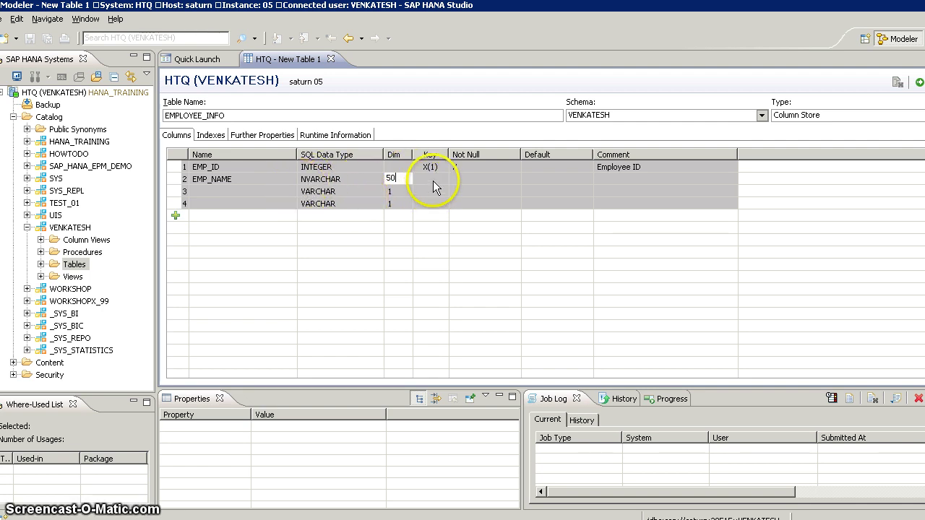
left_click(463, 178)
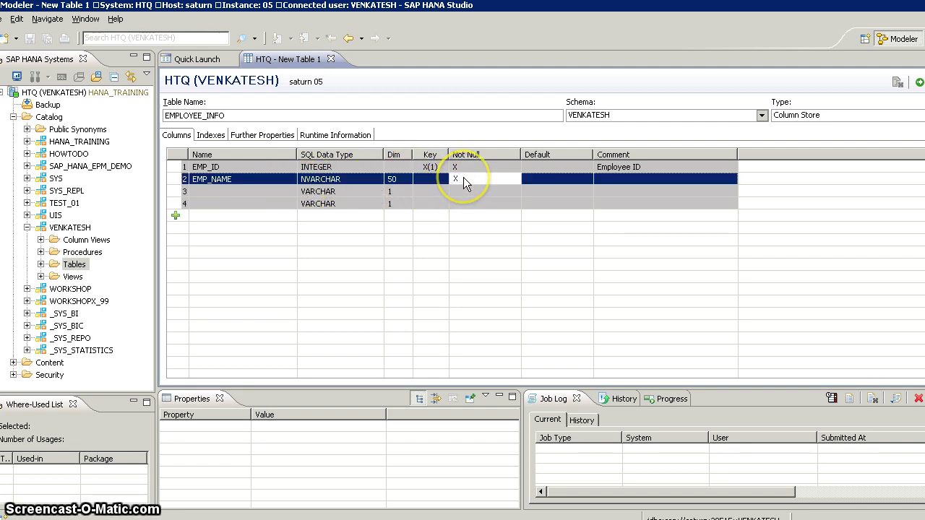
Step: Define the third column as DEPT_NO with the SQL data type SMALLINT, keeping it non-key and nullable
left_click(208, 191)
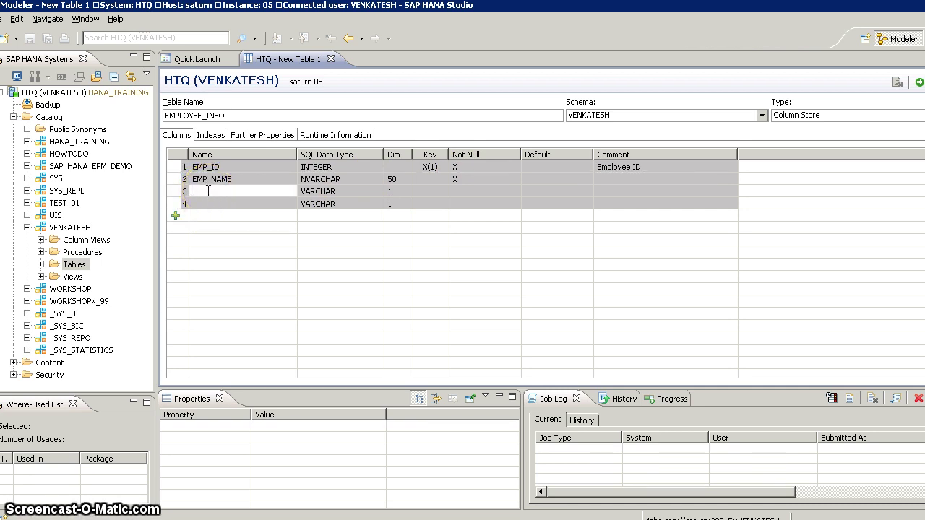
type("DEPT")
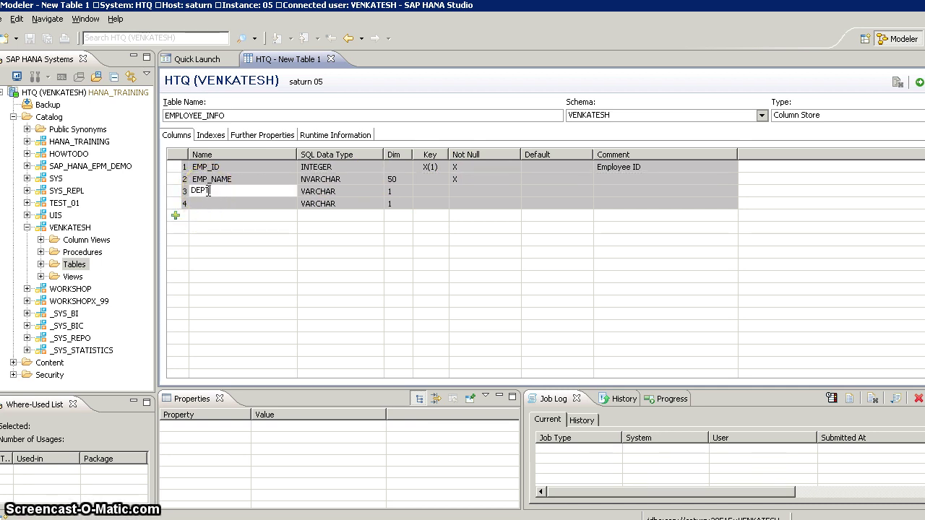
type("_NO")
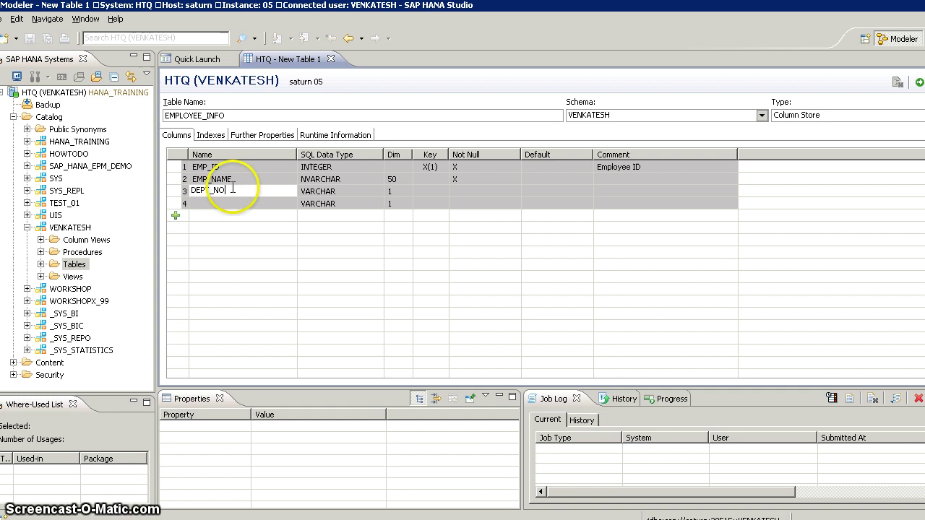
left_click(365, 195)
left_click(375, 192)
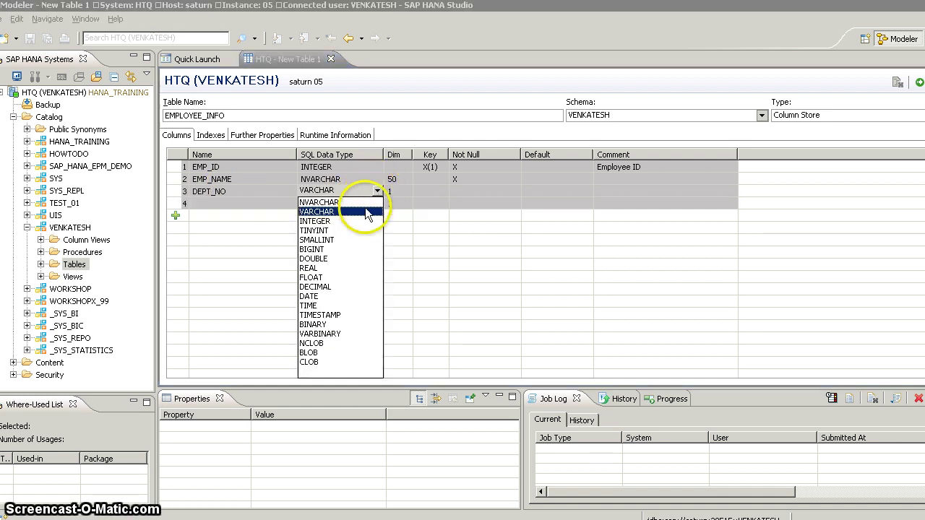
left_click(338, 239)
left_click(423, 193)
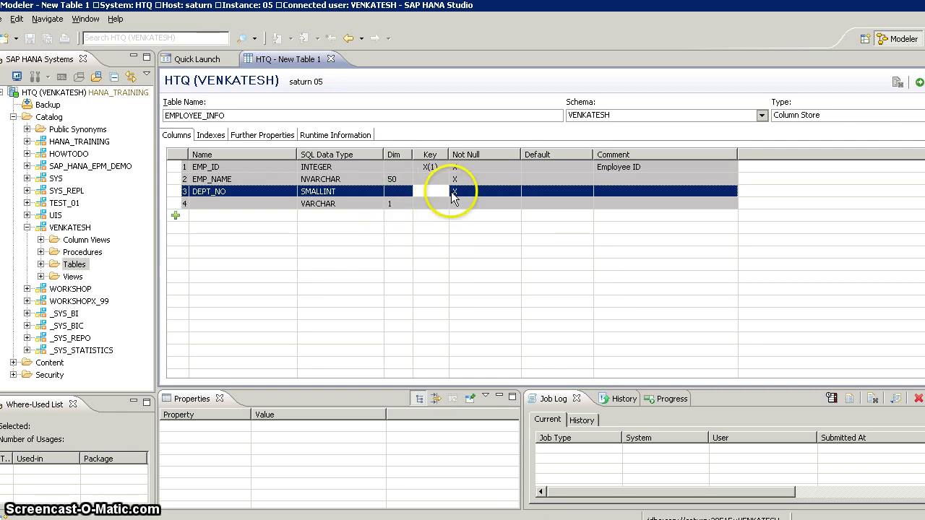
left_click(449, 193)
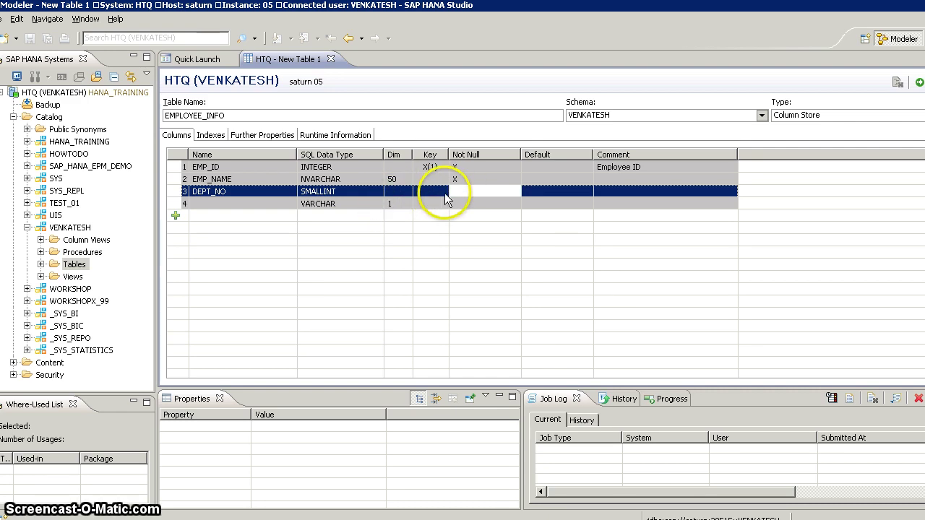
Step: Define the fourth column as SALARY with the SQL data type DECIMAL
left_click(255, 204)
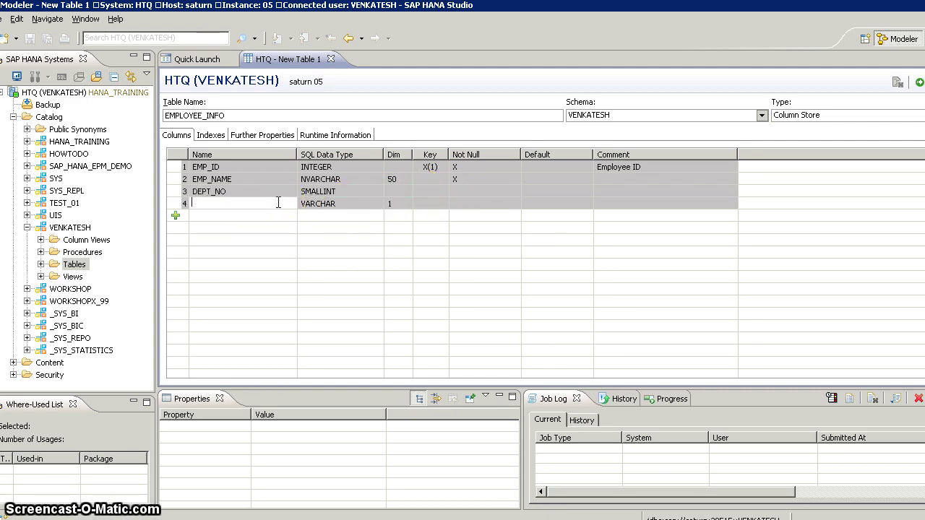
type("SALR")
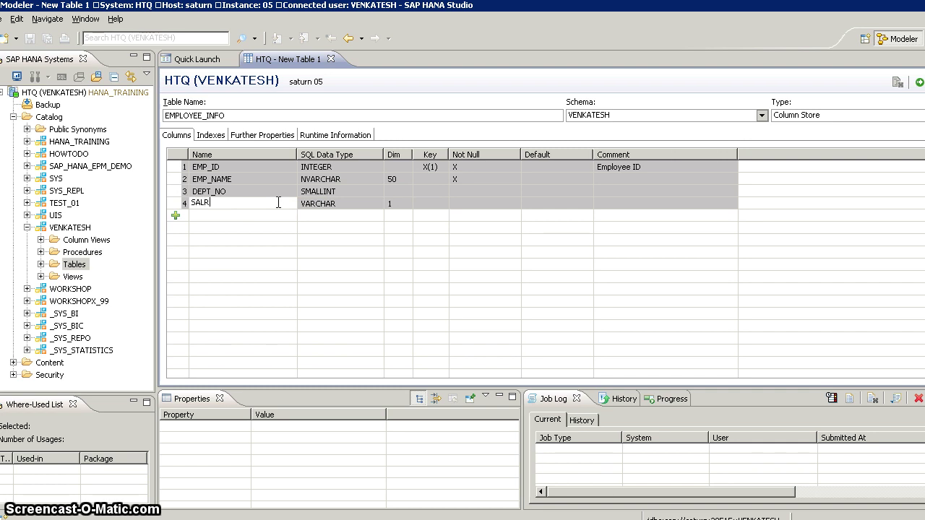
type("A")
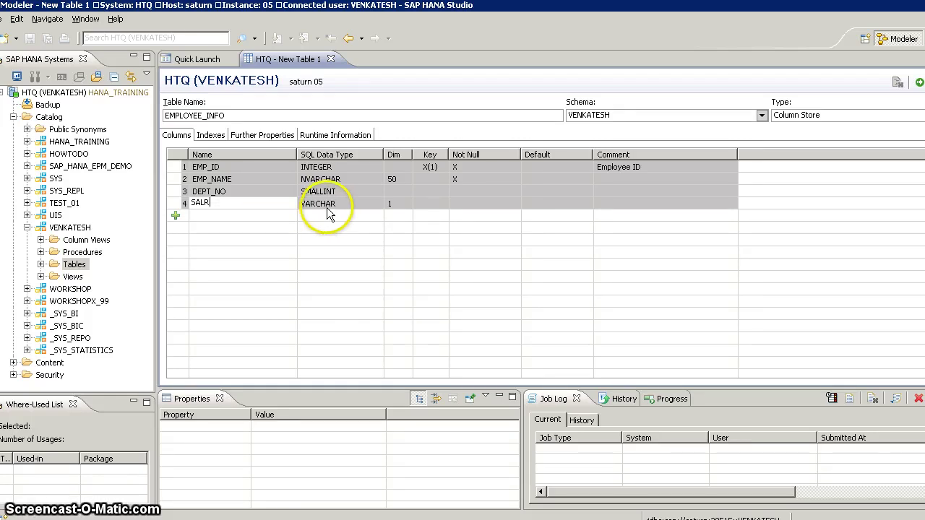
left_click(351, 203)
left_click(376, 203)
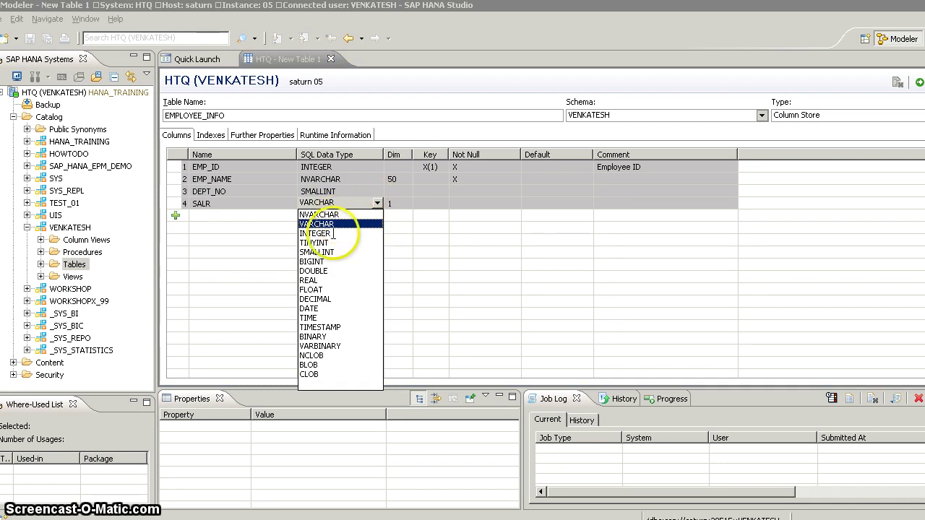
left_click(340, 298)
left_click(405, 207)
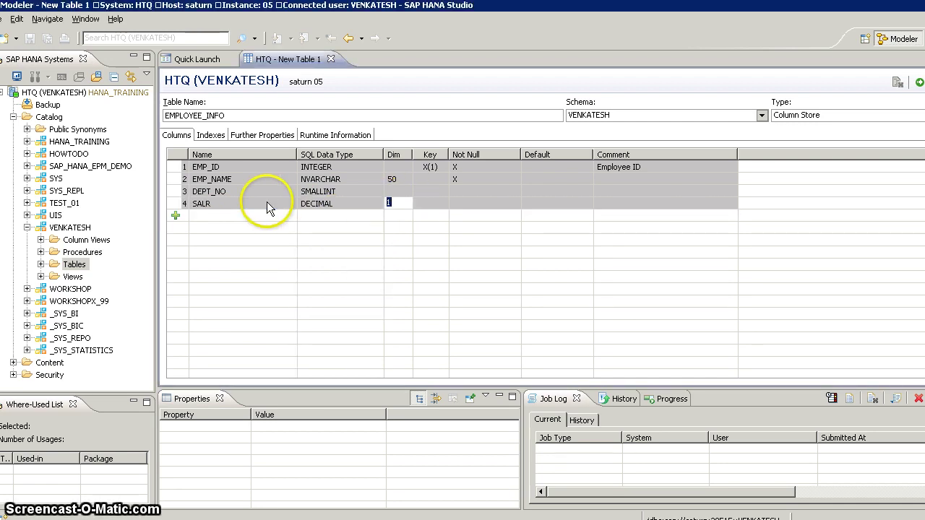
left_click(267, 203)
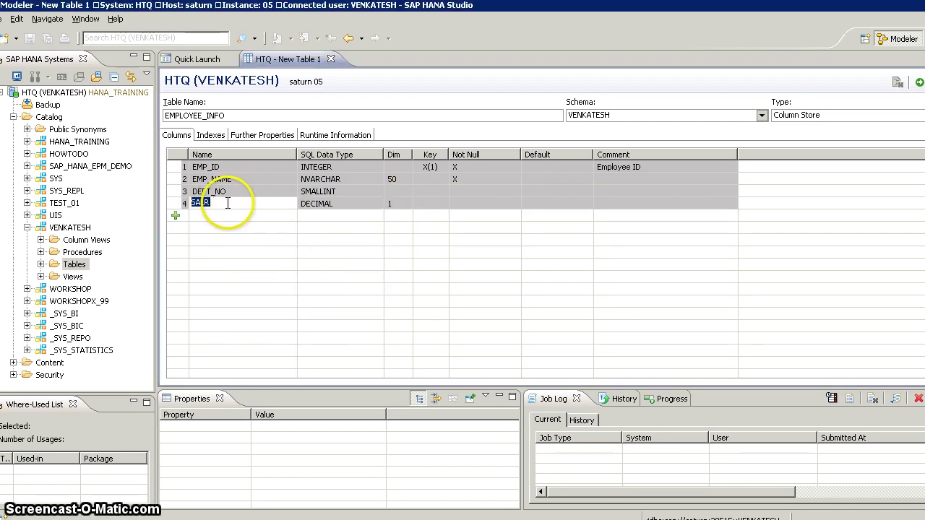
type("SALARY")
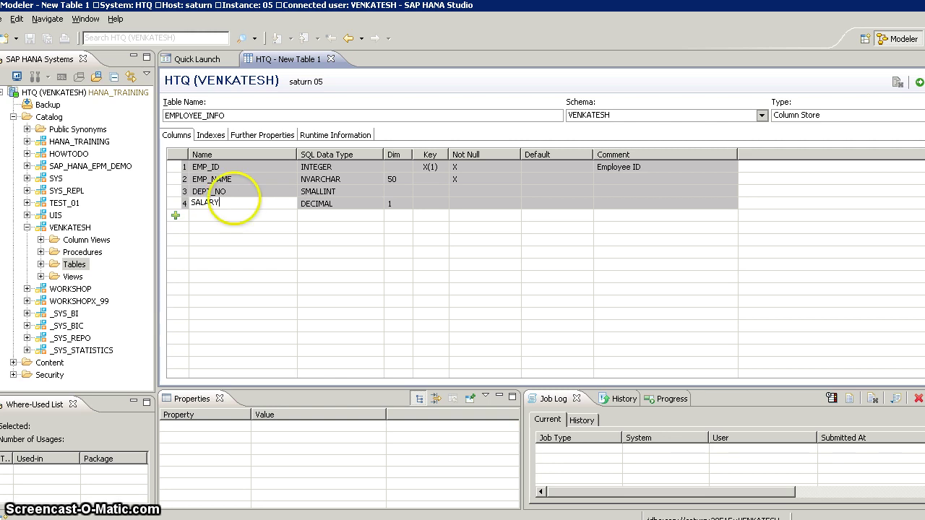
Step: Set the dimension of the SALARY column to 10,2
left_click(398, 204)
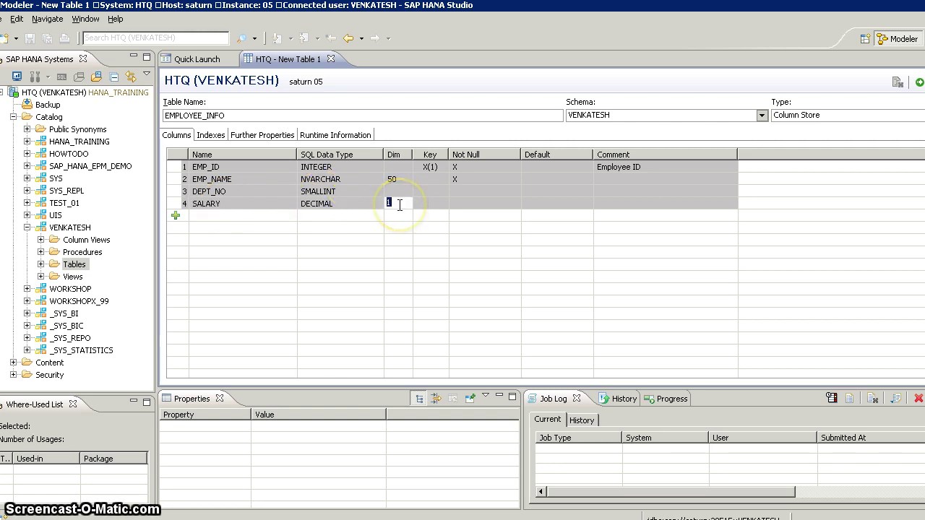
type("10")
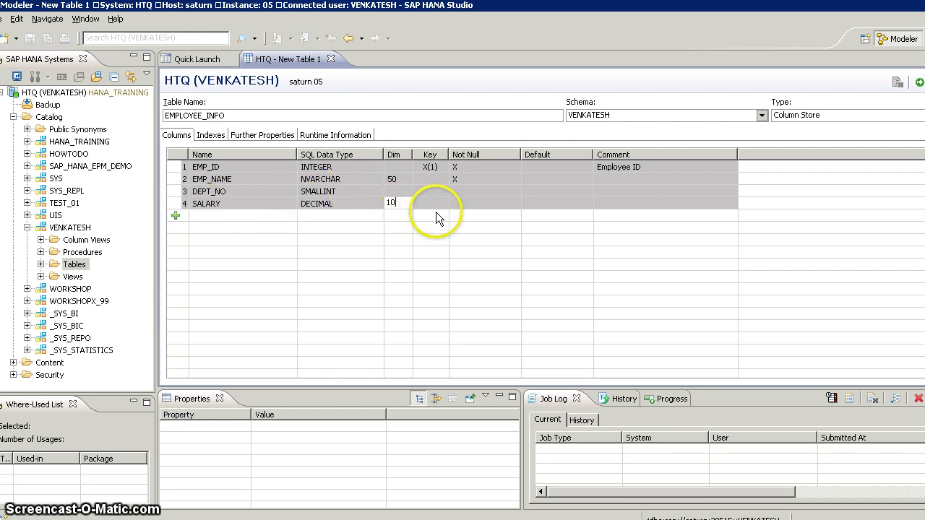
left_click(405, 216)
left_click(403, 204)
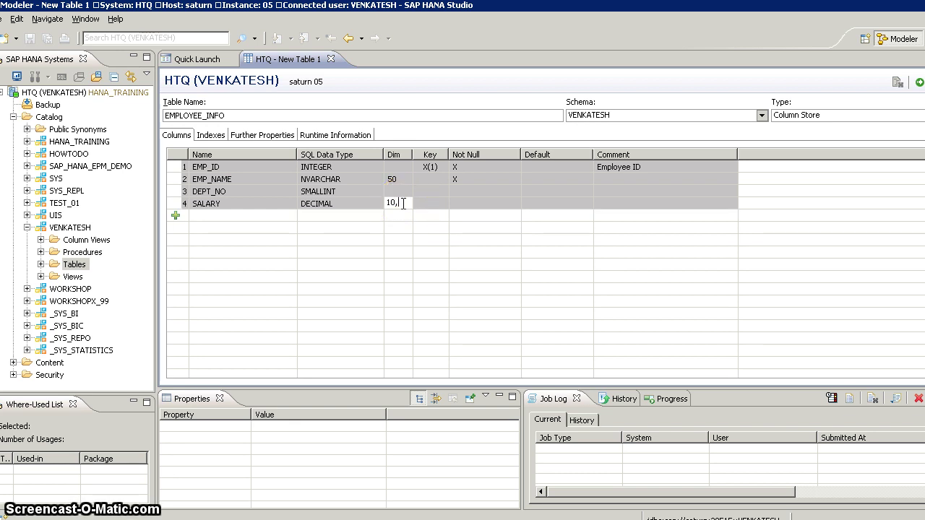
left_click(420, 214)
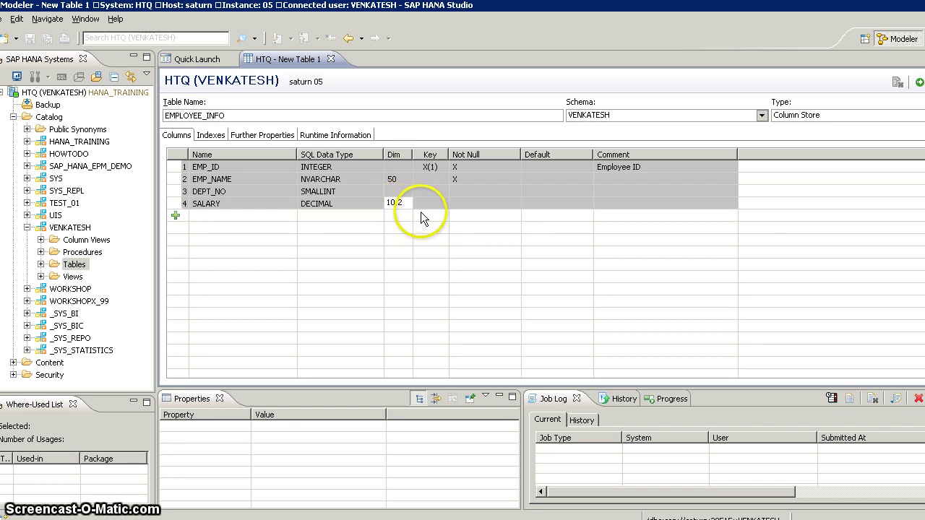
left_click(425, 213)
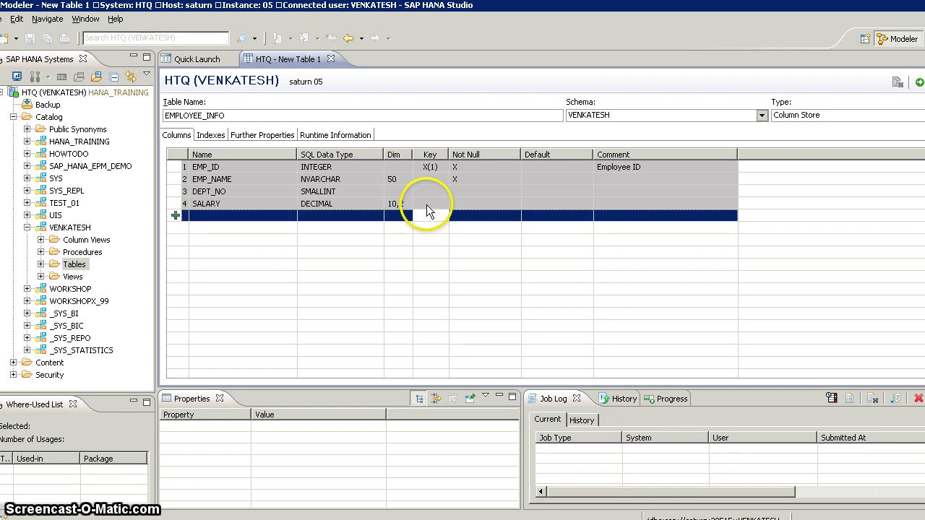
left_click(374, 211)
Step: Create the EMPLOYEE_INFO table from its definition and expand the schema's Tables folder in the catalog tree
left_click(918, 83)
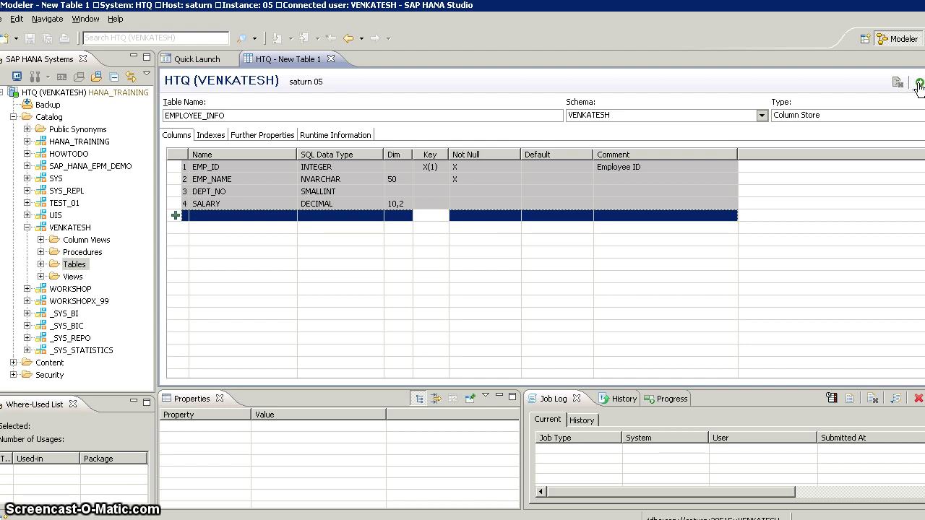
left_click(547, 139)
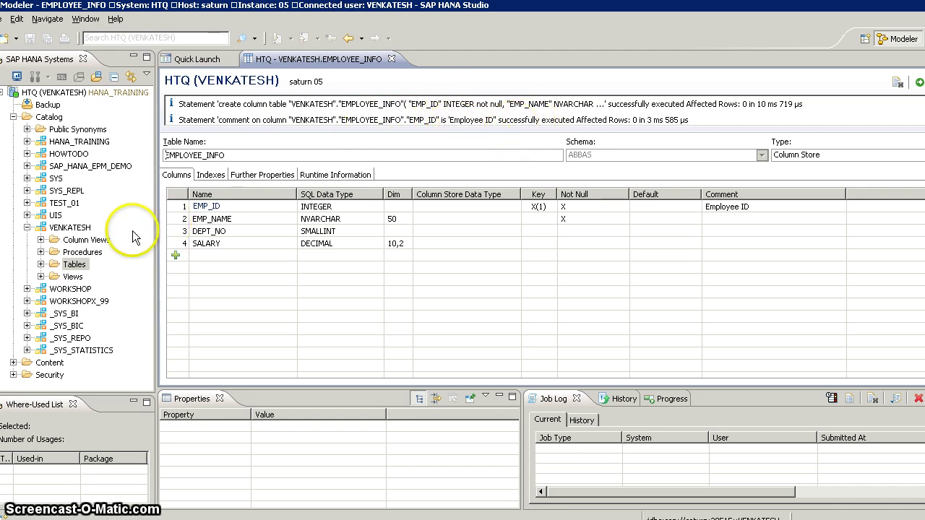
double_click(43, 266)
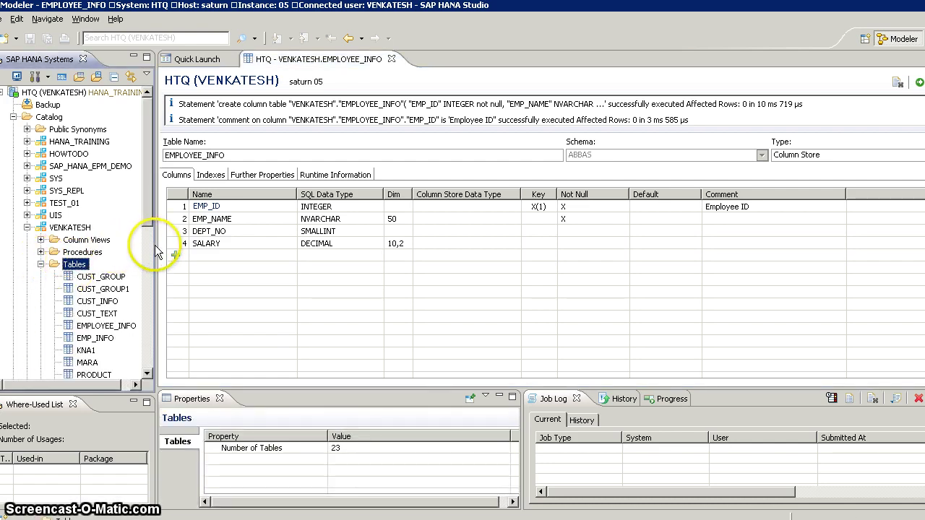
left_click_drag(156, 246, 224, 242)
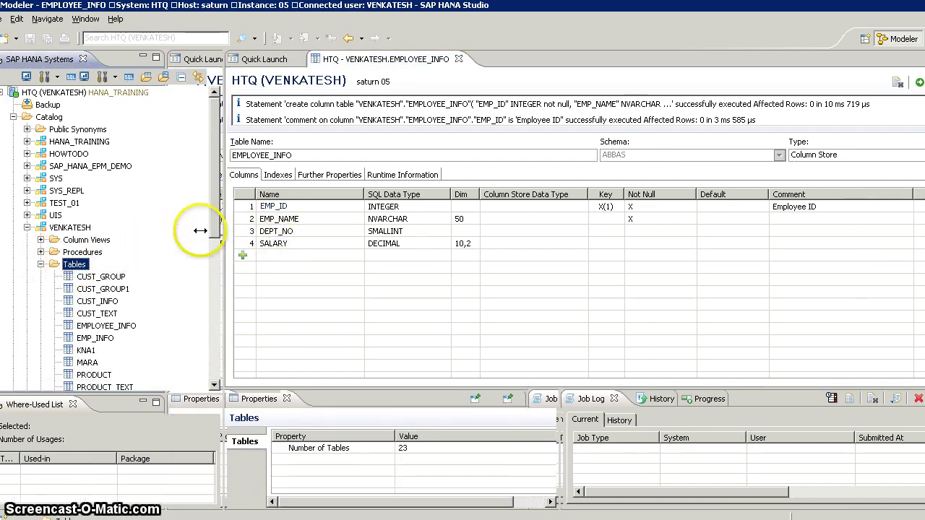
Step: Open the definition of the EMPLOYEE_INFO table from the catalog to check its columns, and close both table editors
left_click(124, 329)
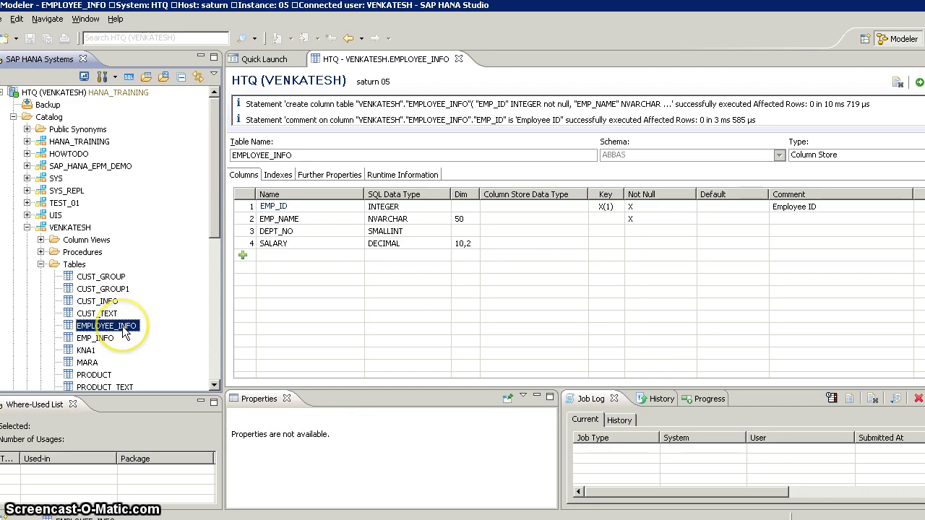
right_click(126, 331)
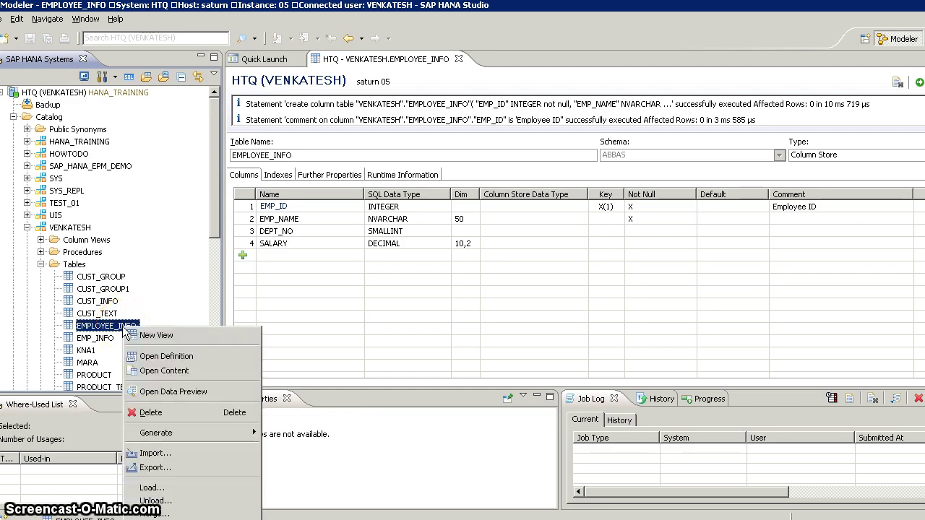
left_click(145, 357)
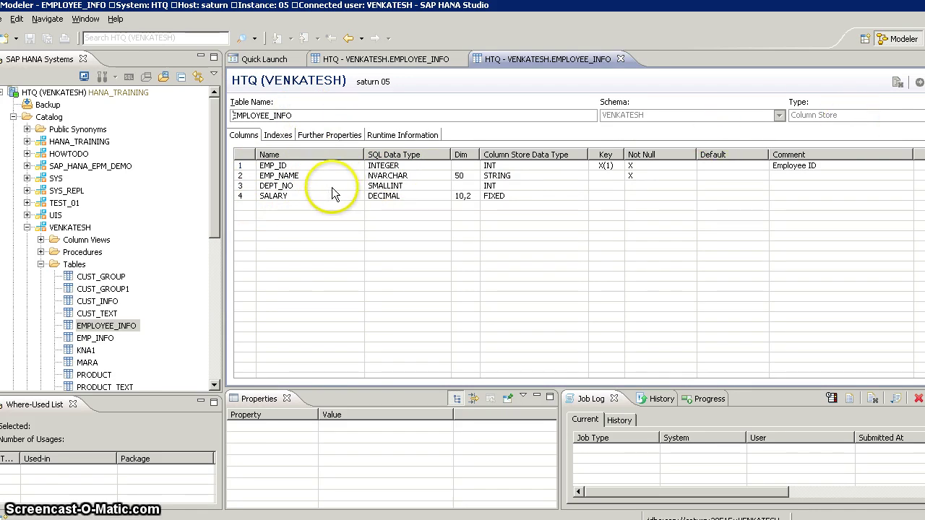
left_click(622, 60)
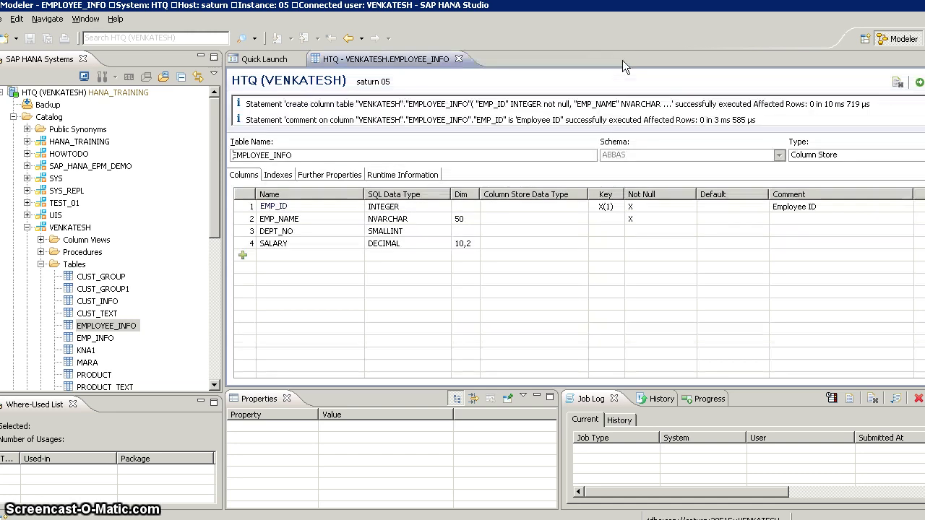
left_click(457, 60)
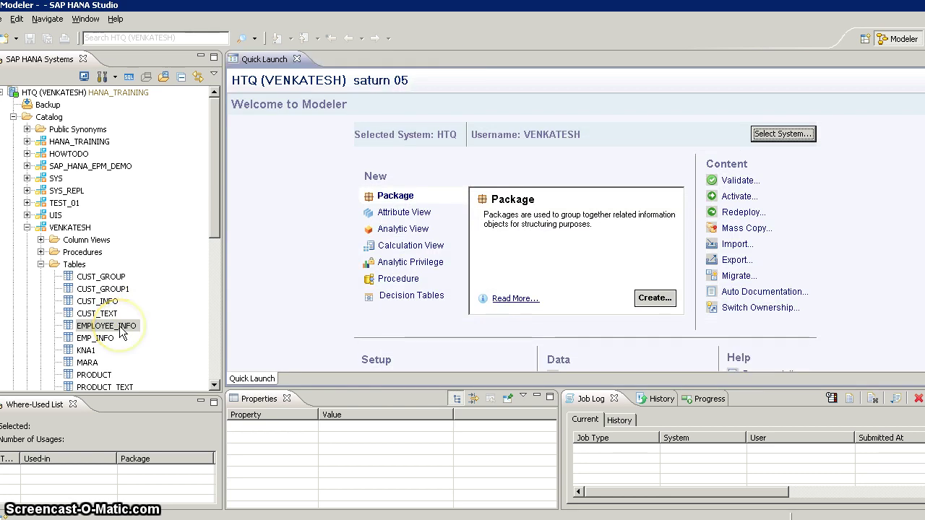
Step: Delete the EMPLOYEE_INFO table from the catalog as a catalog object, using the Cascade option
right_click(122, 329)
left_click(165, 409)
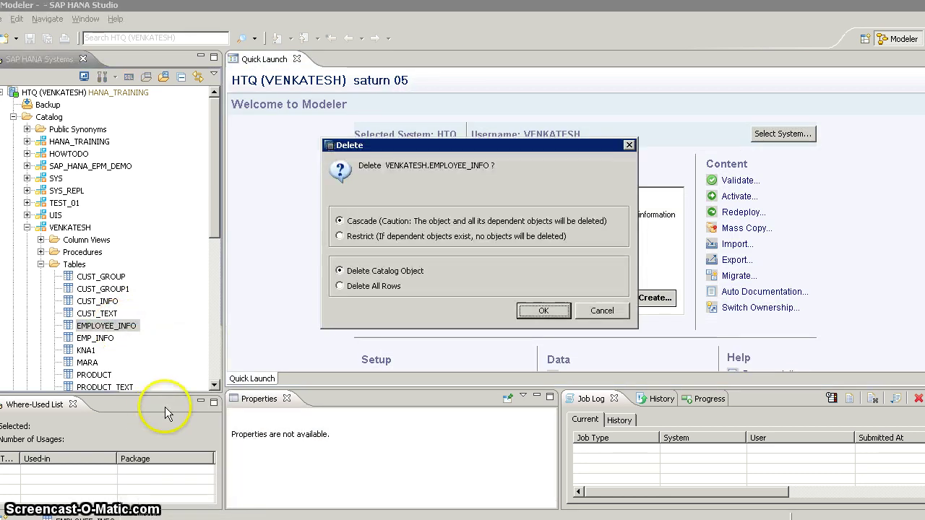
left_click(549, 312)
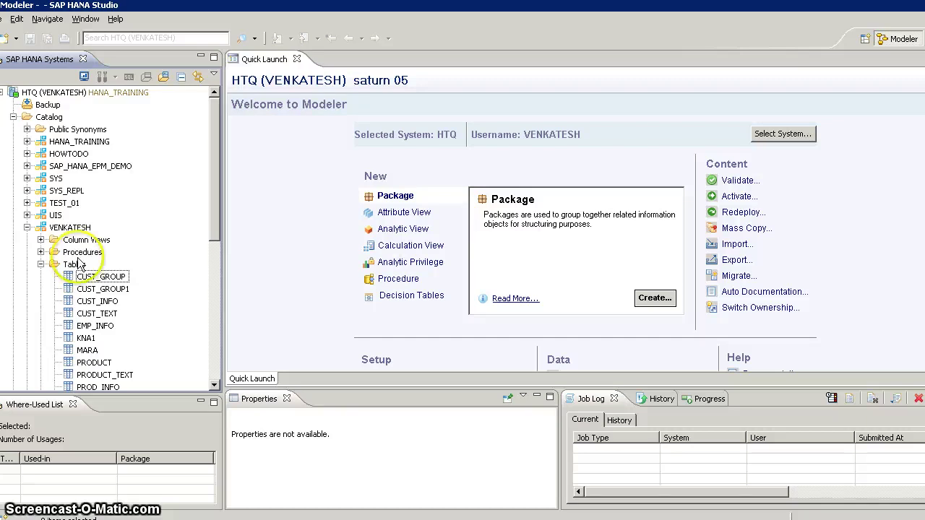
Step: Open an SQL console for the schema that holds the expanded Tables folder
right_click(79, 230)
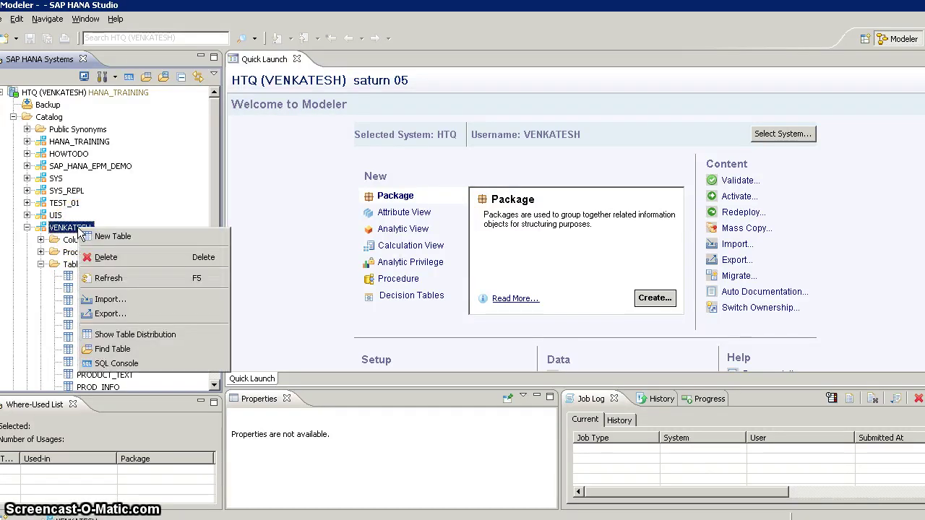
left_click(133, 364)
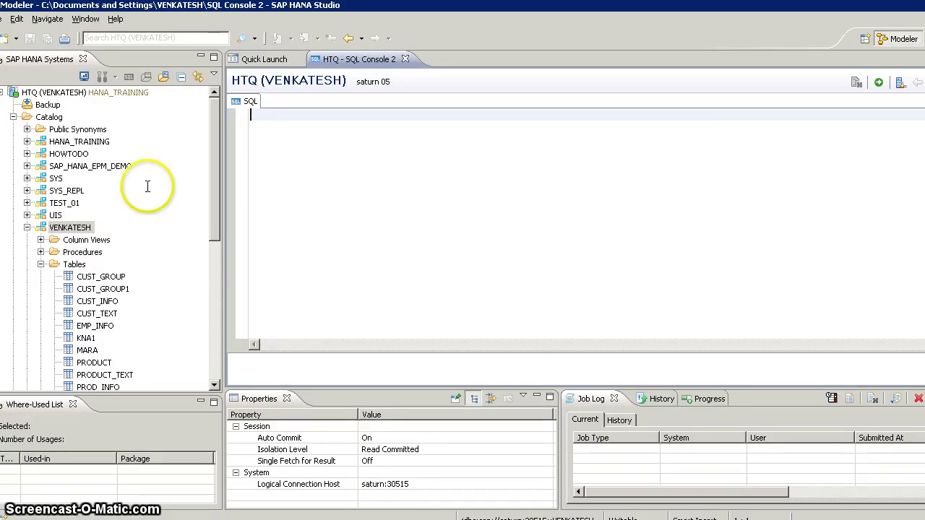
right_click(69, 95)
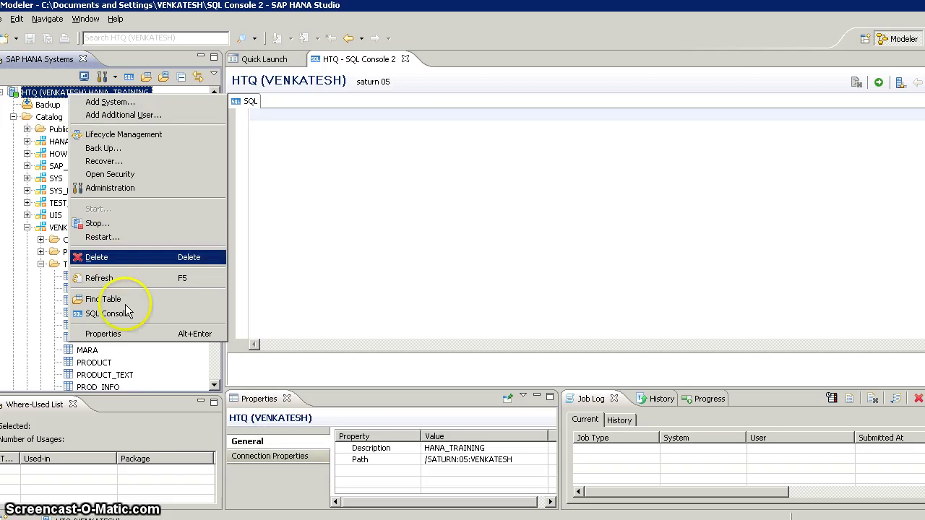
left_click(293, 277)
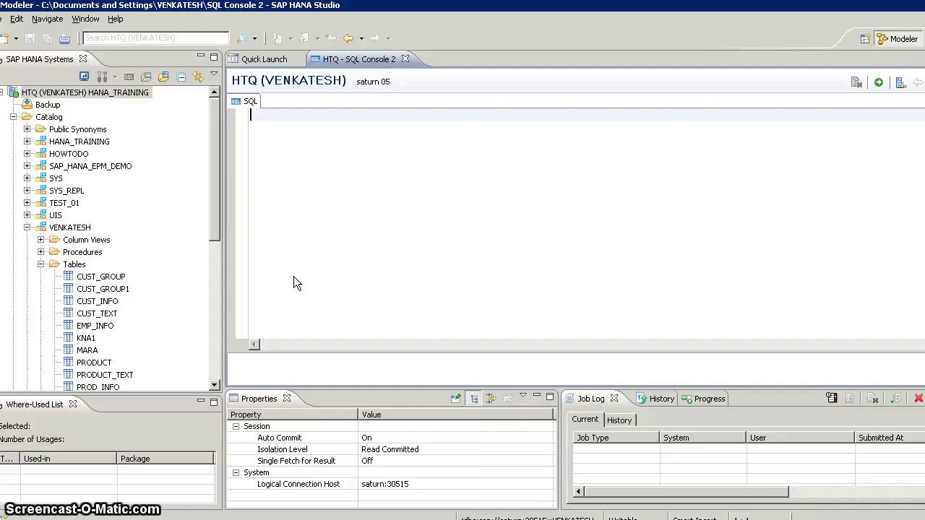
Step: Begin a CREATE TABLE statement for EMPLOYEE_INFO in the SQL console and open its column list
type("CREATE ")
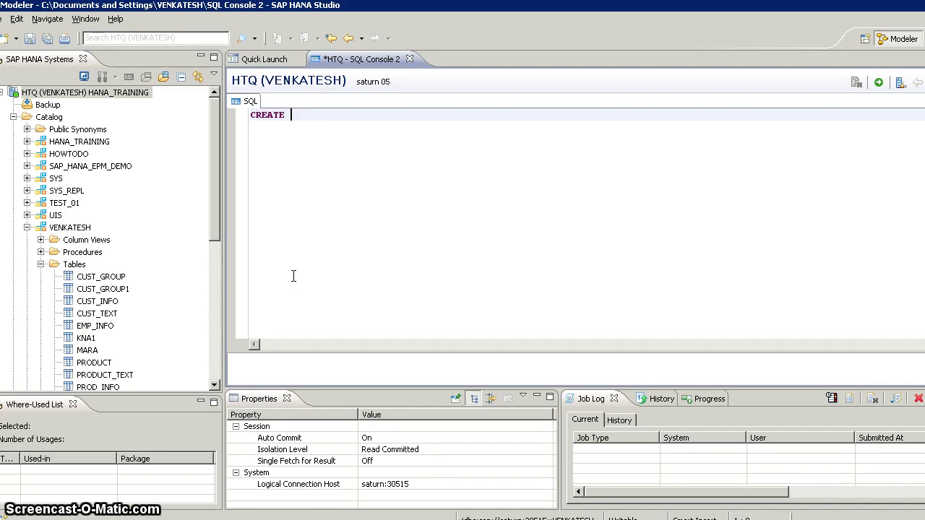
type("TABLE ")
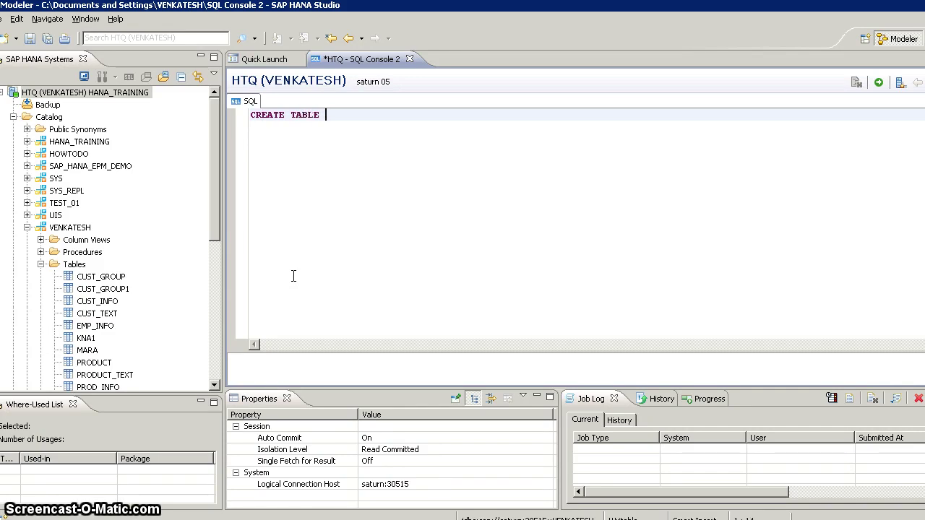
type("EMPL")
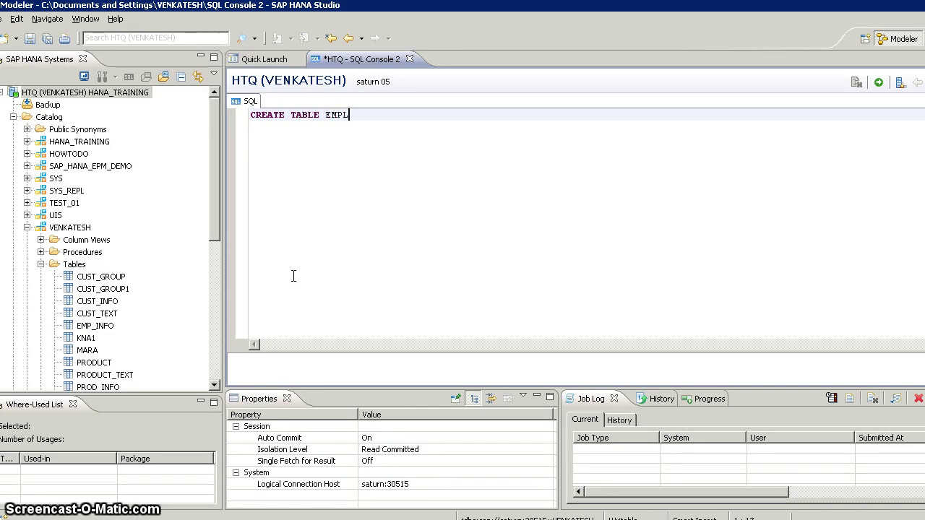
type("OYEE_")
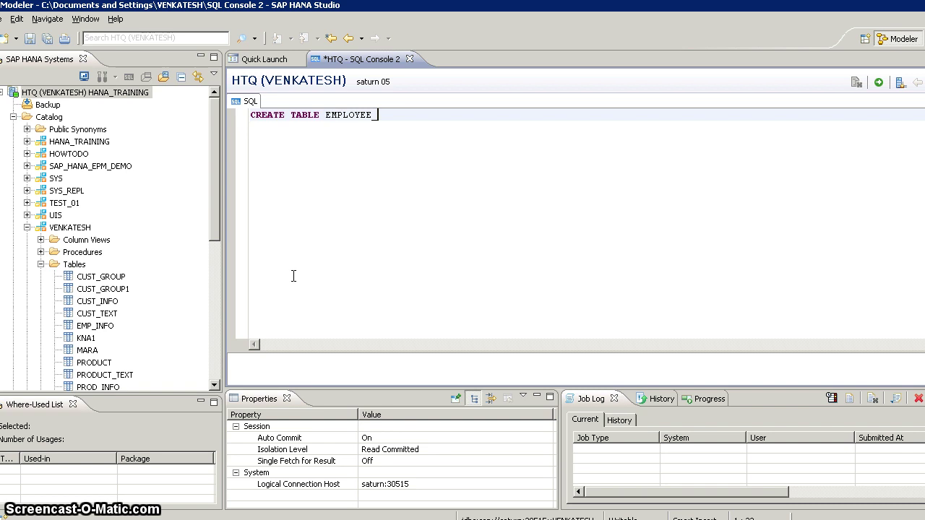
type("INFO (EMP")
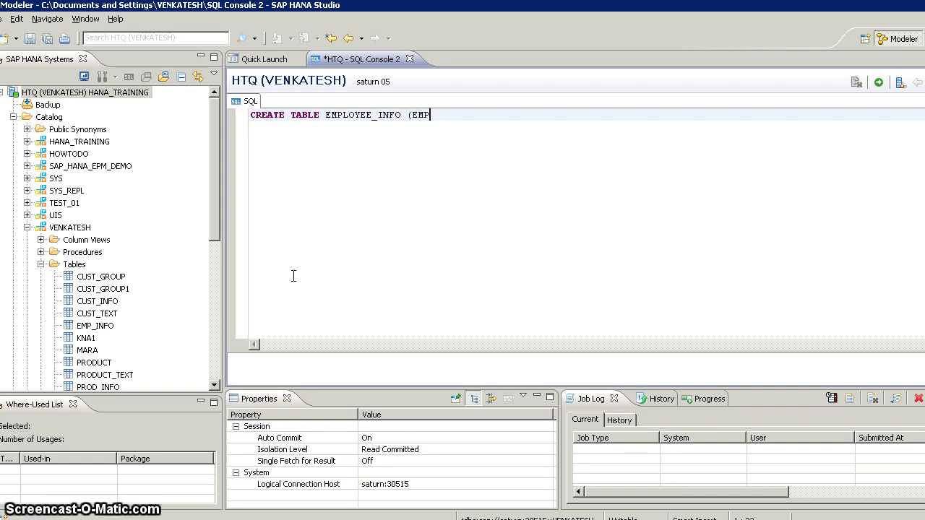
Step: Define the first column in the statement as EMP_ID INTEGER PRIMARY KEY
type("_ID")
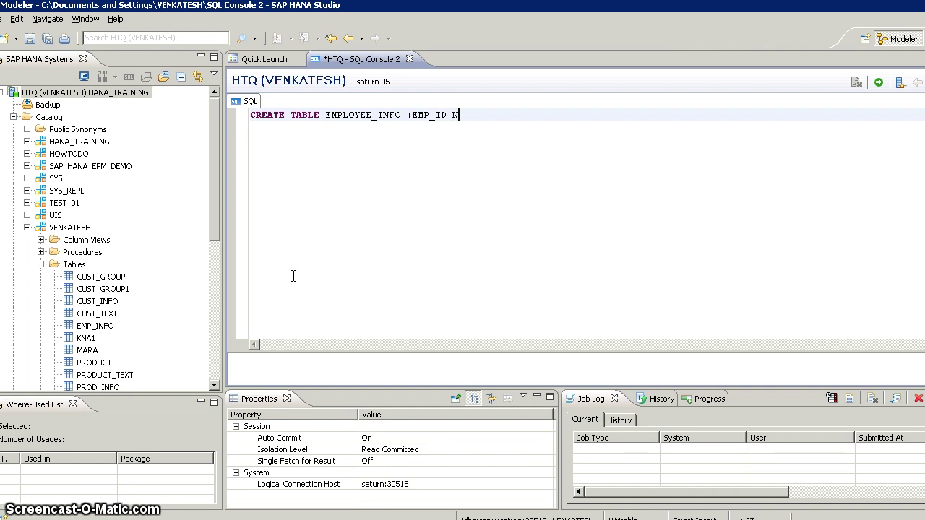
type(" INTEGERT")
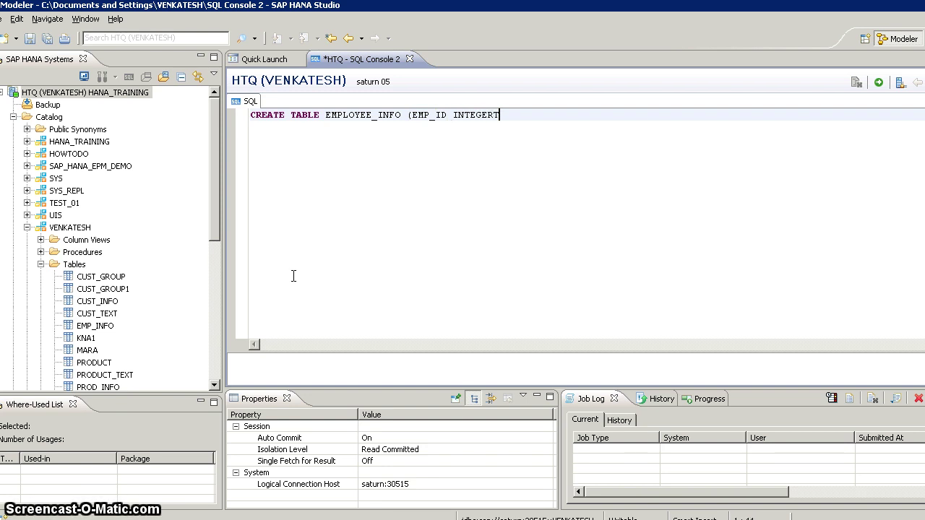
key("BackSpace")
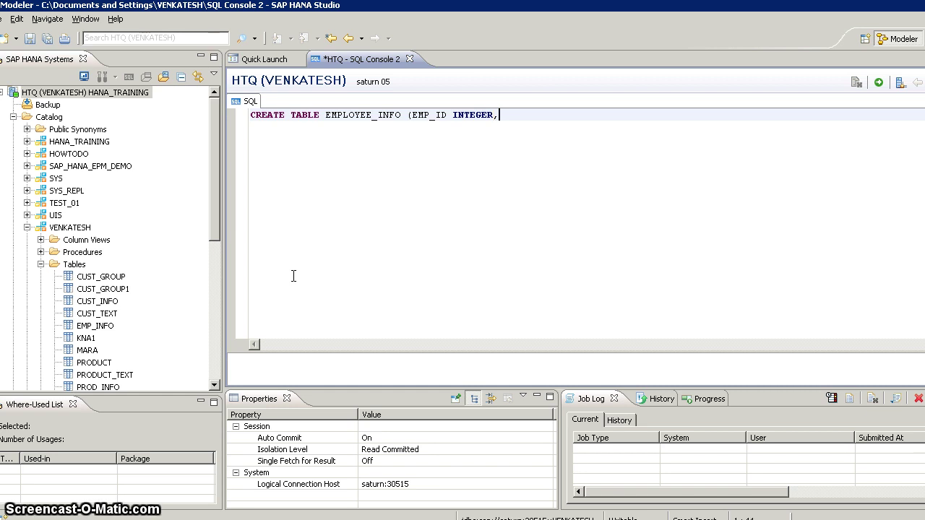
type("PRIM")
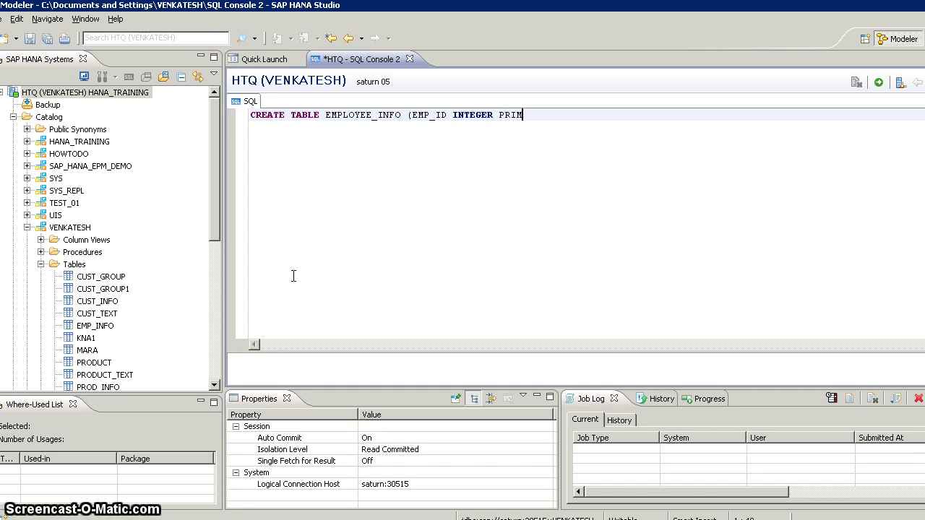
type("ARY KEY")
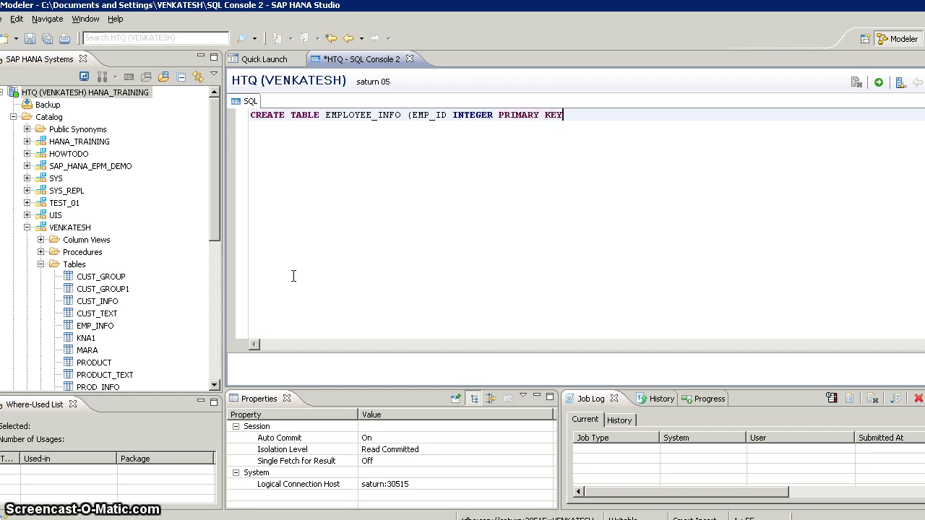
type(",")
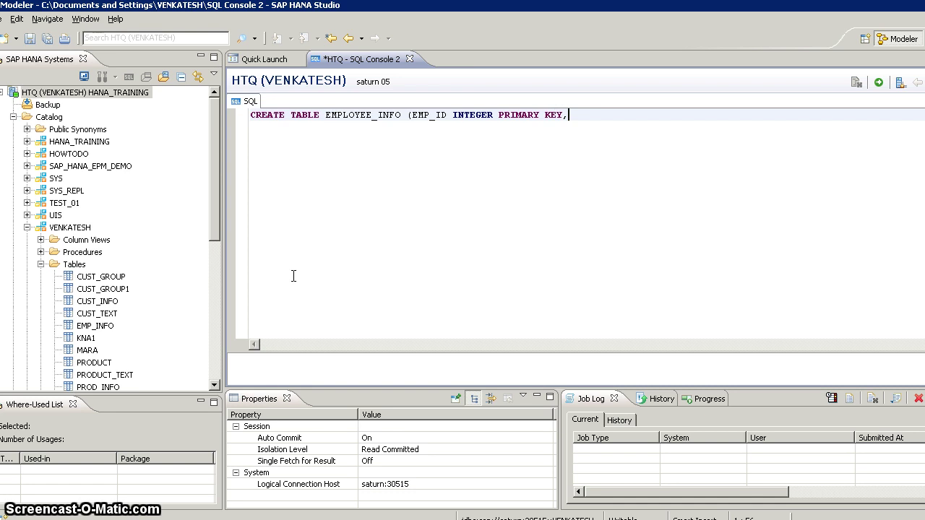
Step: Add the second column to the statement as EMP_NAME NVARCHAR(50)
type("EMP_NAME ")
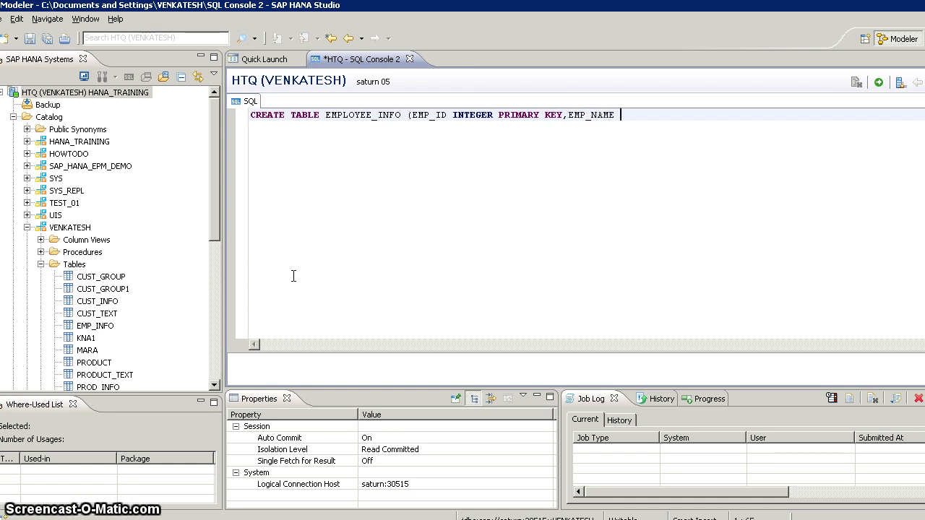
type("NVARCHAR(")
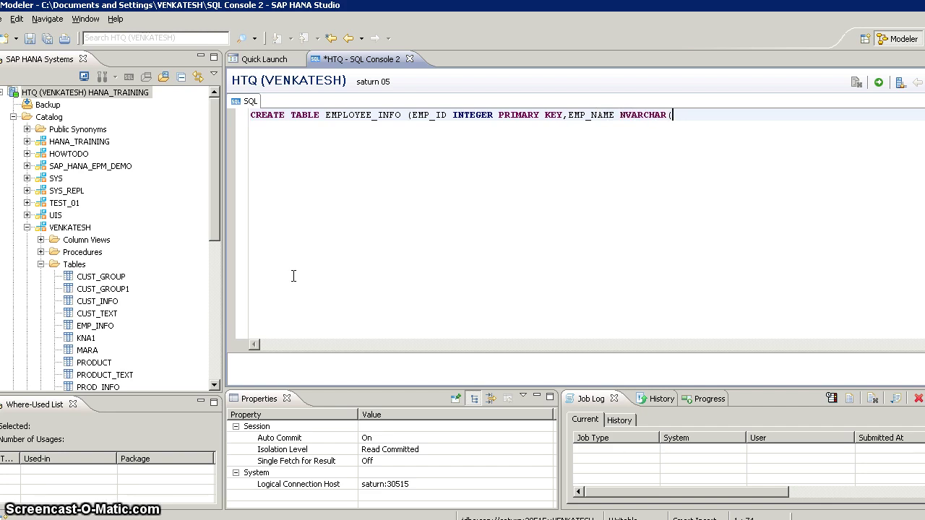
type("50)")
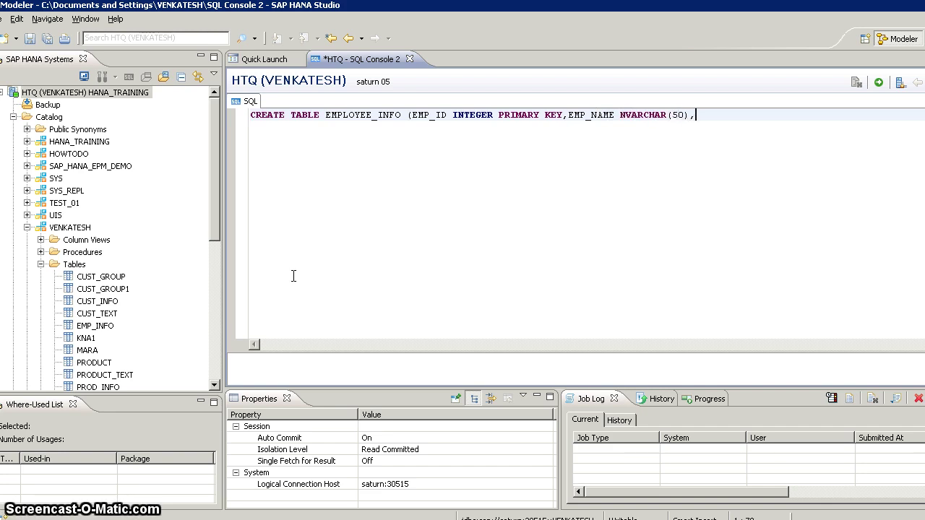
type(",")
Step: Add the third column to the statement as DEPT_NO SMALLINT
type("DEP")
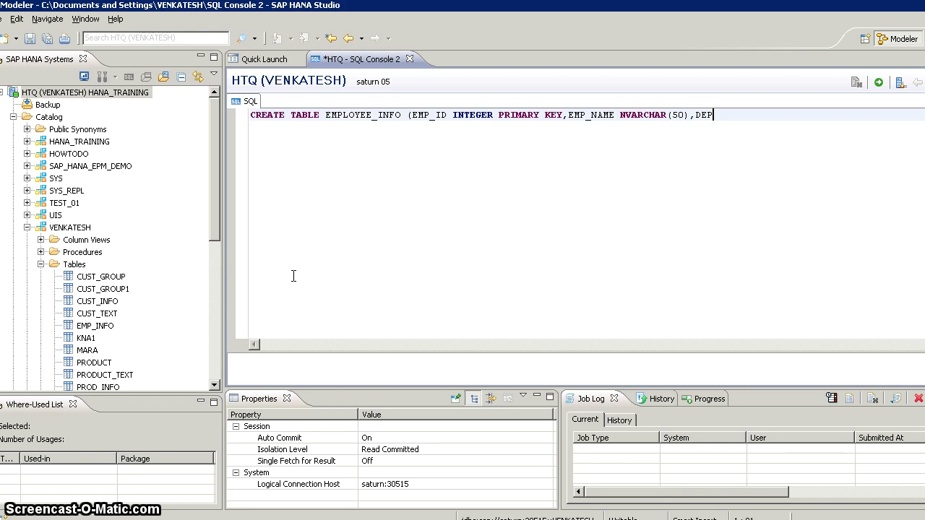
type("T_NO")
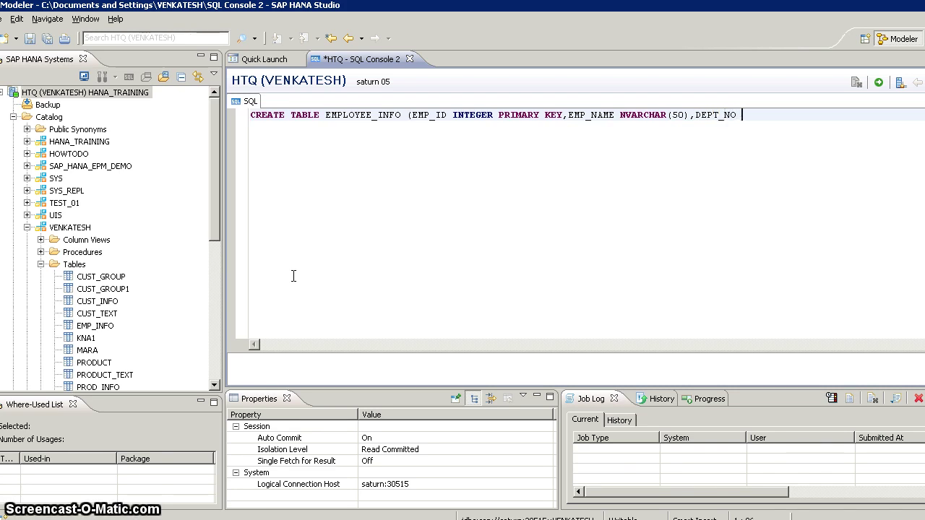
type(" SMALLINT")
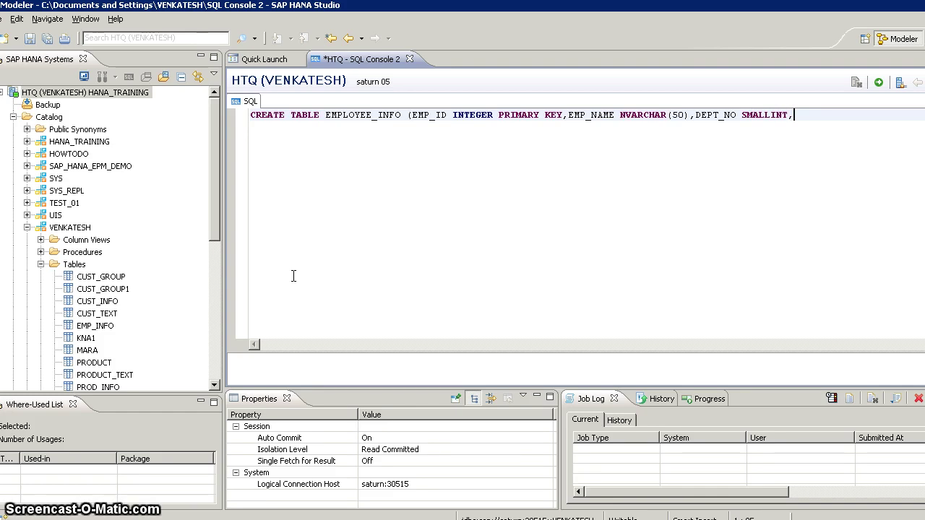
Step: Add the fourth column as SALARY DECIMANL(10,2) and close the statement with a parenthesis and semicolon
type(",SALA")
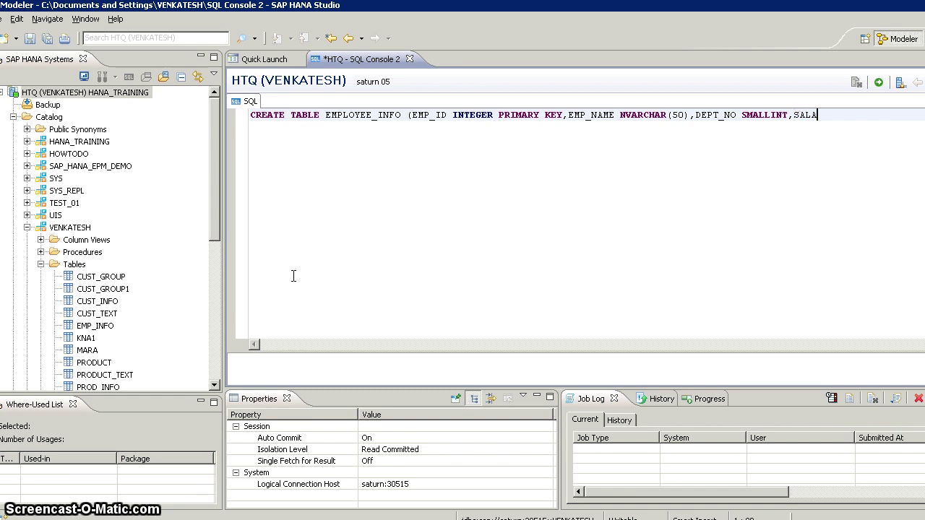
type("RY ")
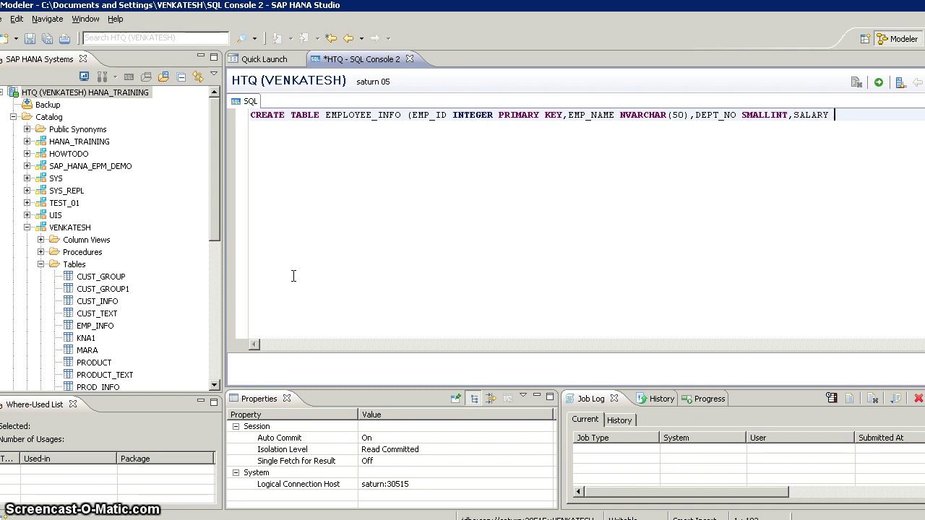
type("DECIMANL")
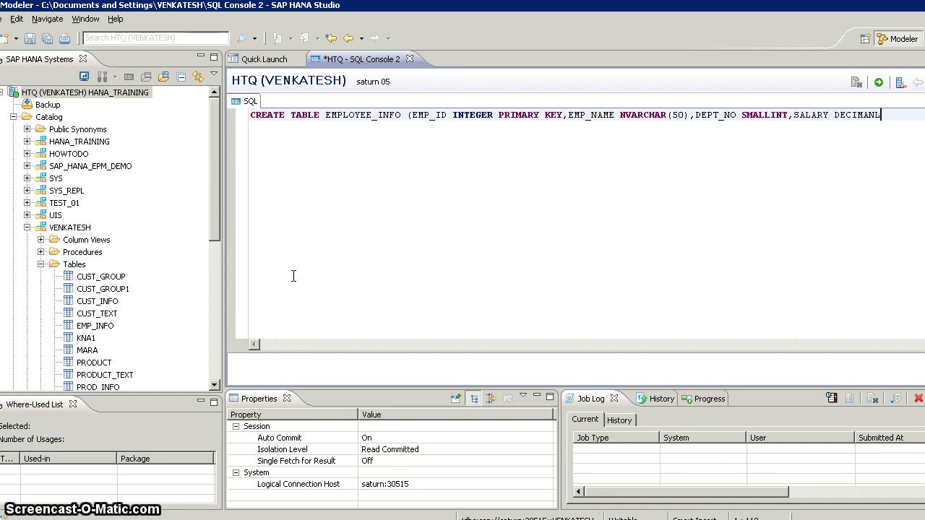
type("(10,2));")
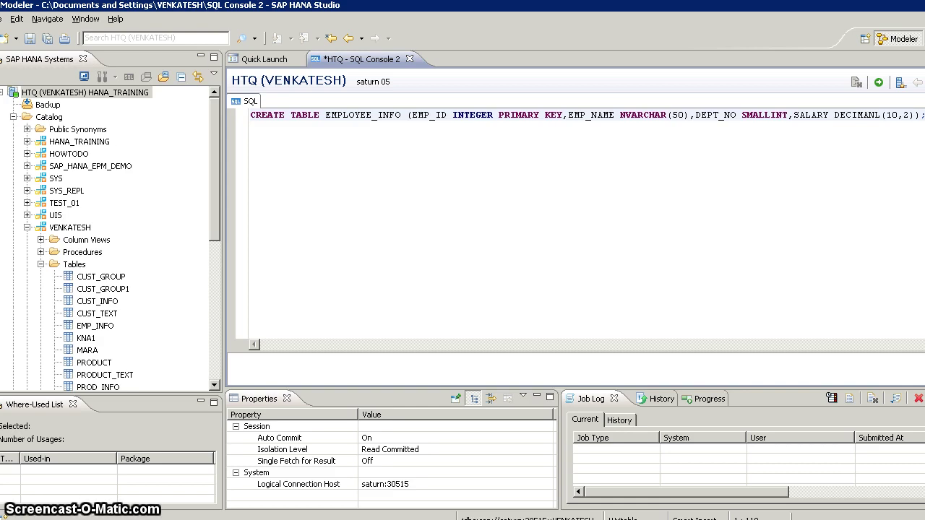
Step: Insert the keyword COLUMN between CREATE and TABLE so the statement defines a column-store table
left_click(292, 116)
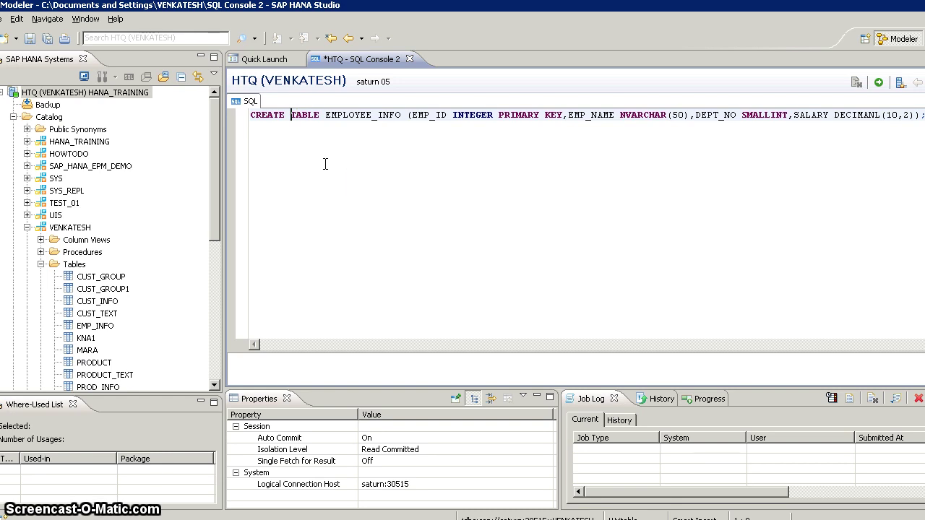
type("COULMN")
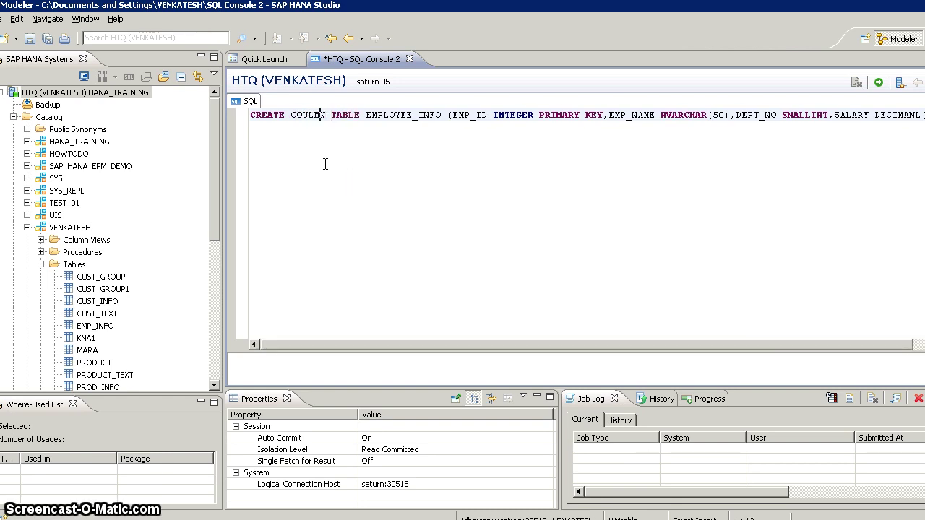
key("Left")
key("Left")
key("Delete")
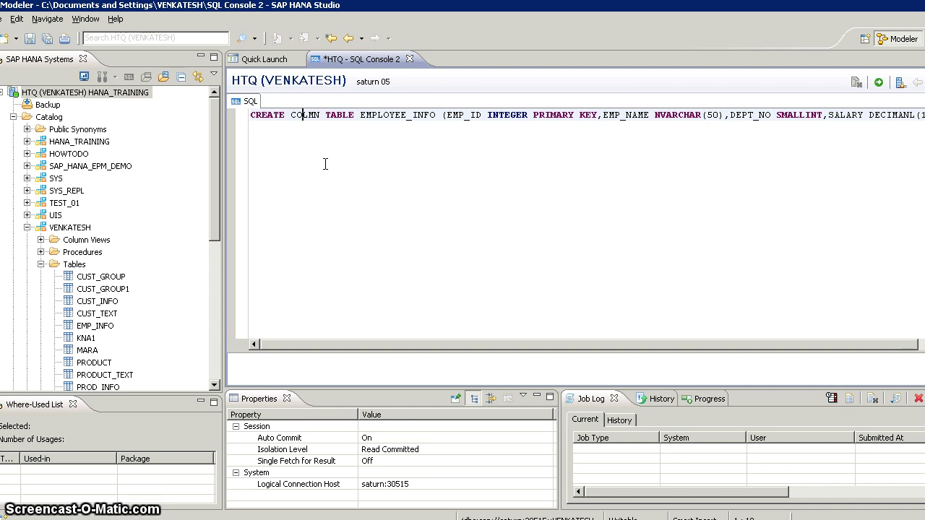
key("Right")
type("U")
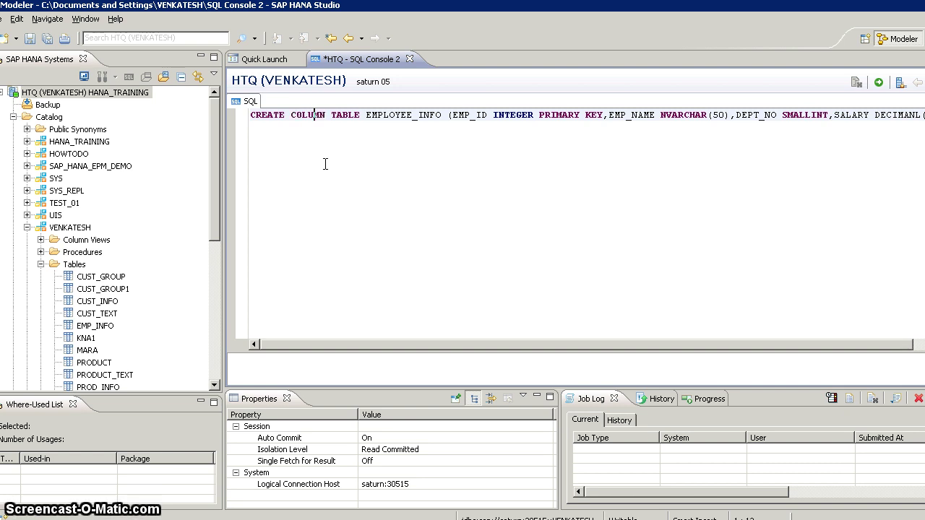
Step: Try to execute the CREATE COLUMN TABLE statement for EMPLOYEE_INFO
left_click(383, 116)
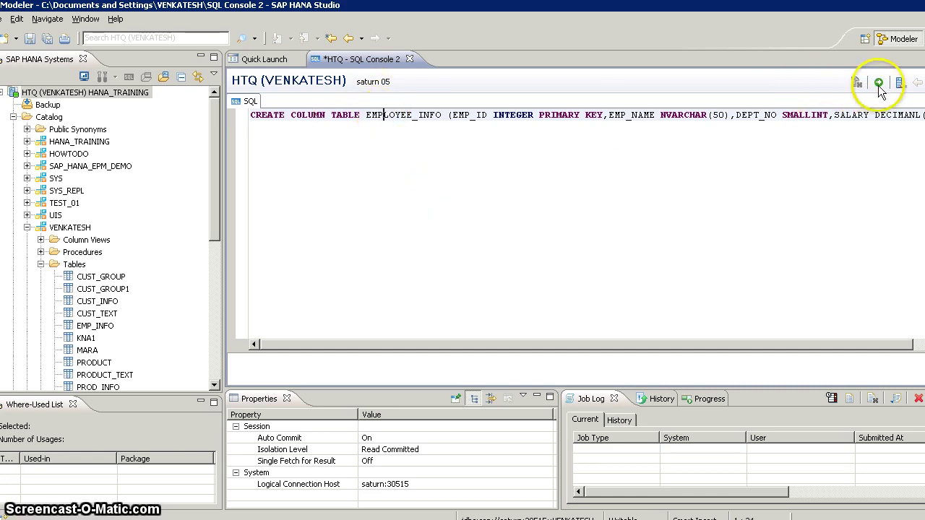
left_click(696, 115)
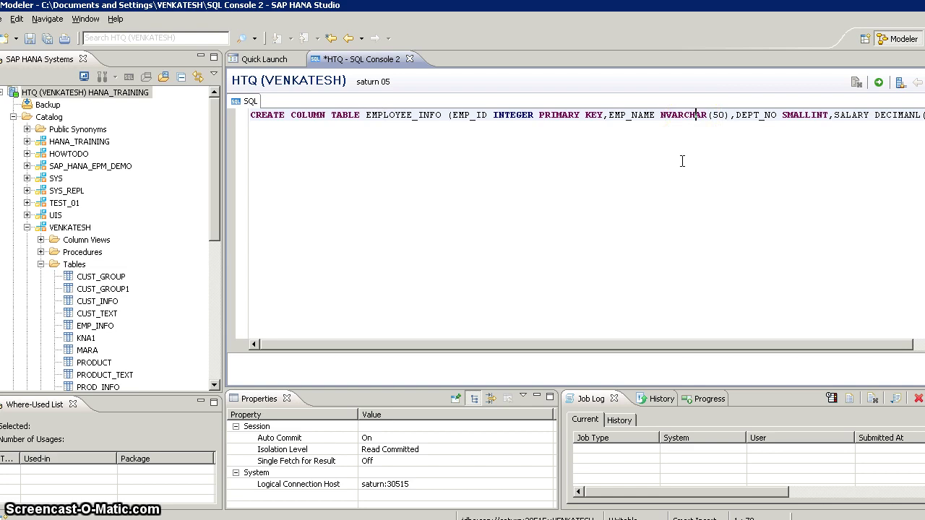
key("F8")
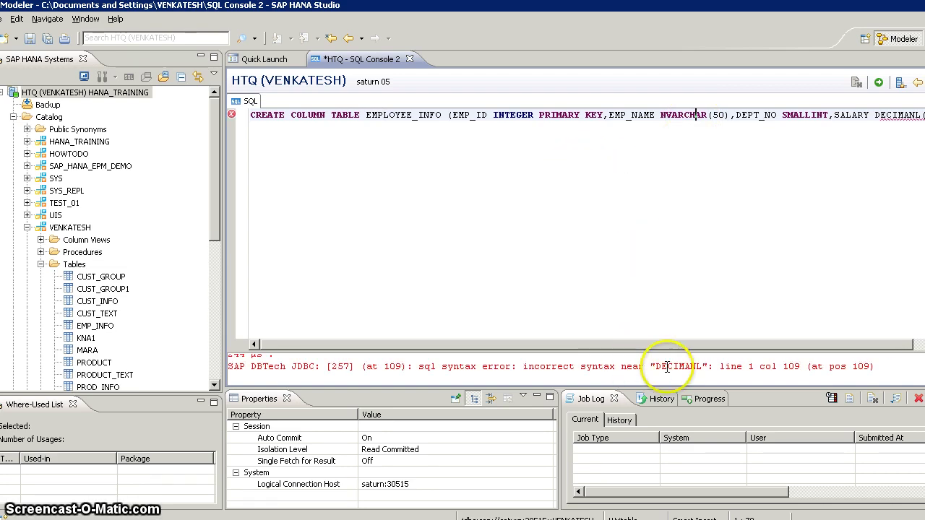
Step: Correct the SALARY data type to DECIMAL, execute the CREATE COLUMN TABLE statement and enlarge the result message area
left_click(915, 115)
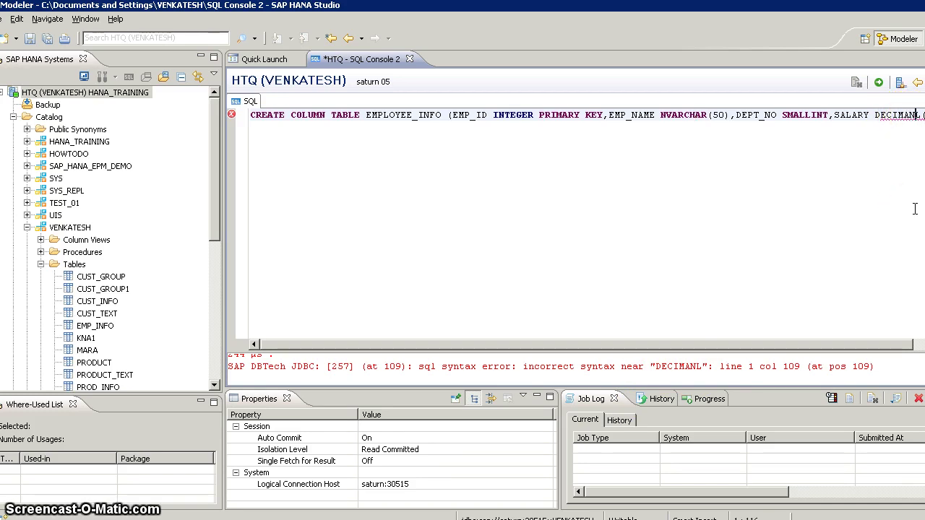
key("BackSpace")
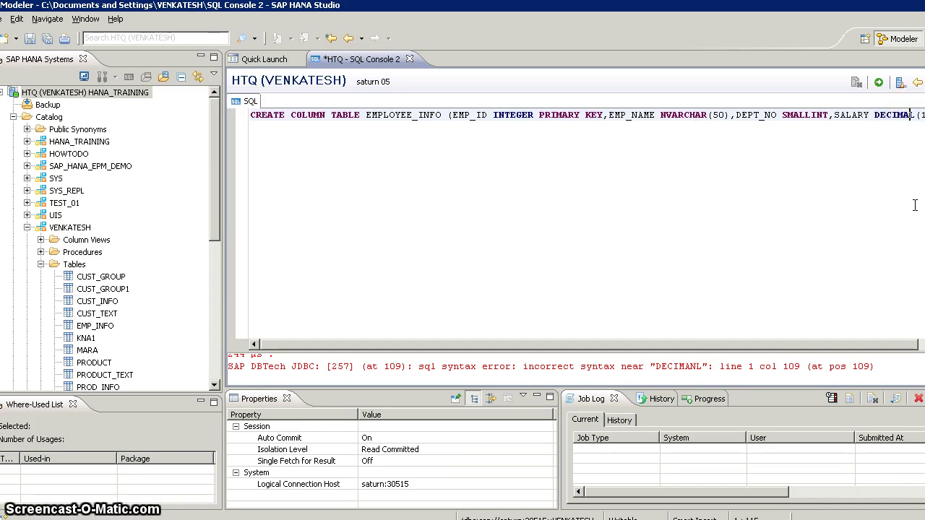
left_click(878, 82)
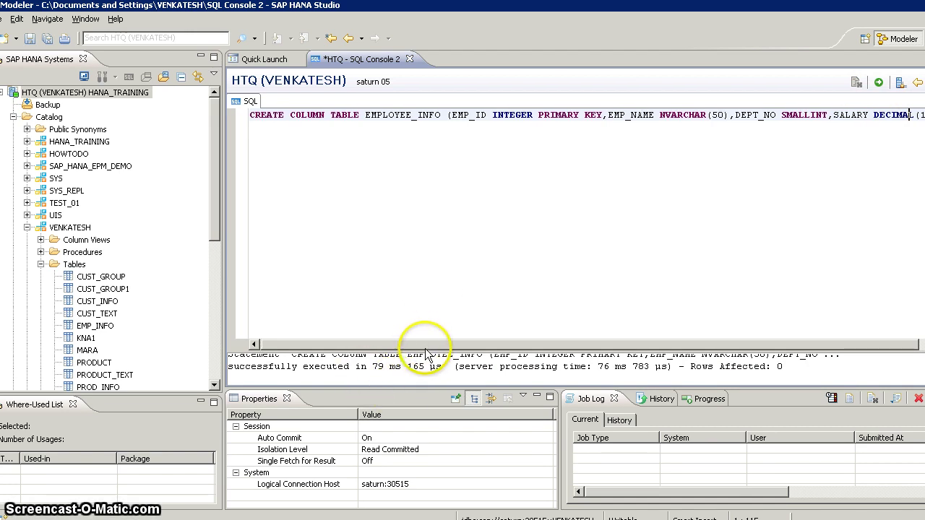
left_click_drag(425, 347, 427, 337)
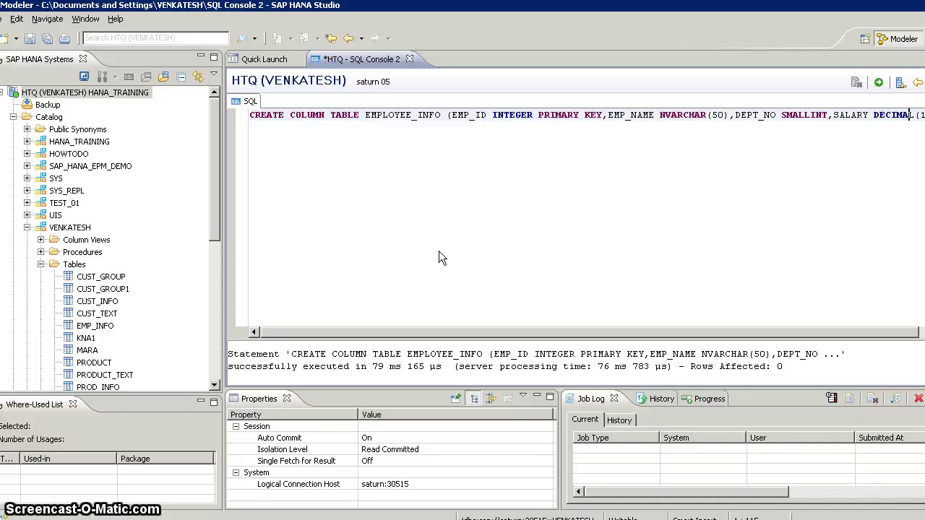
Step: Begin a second statement below the first one, reading CREATE COMMENT ON COLUMN EMPLOYEE_INFO.EMP_ID AS
key("Right")
key("Right")
key("Right")
key("Right")
key("Right")
key("Right")
key("Right")
key("Right")
key("Right")
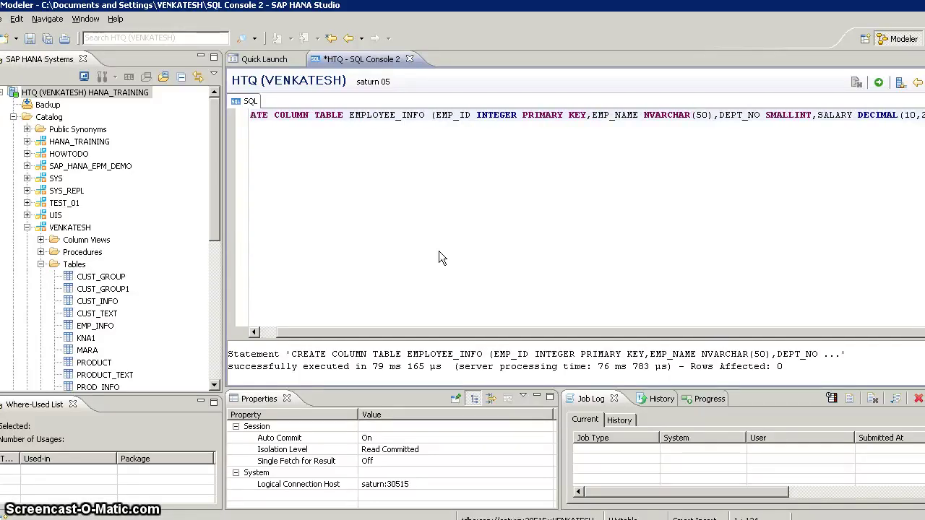
key("Return")
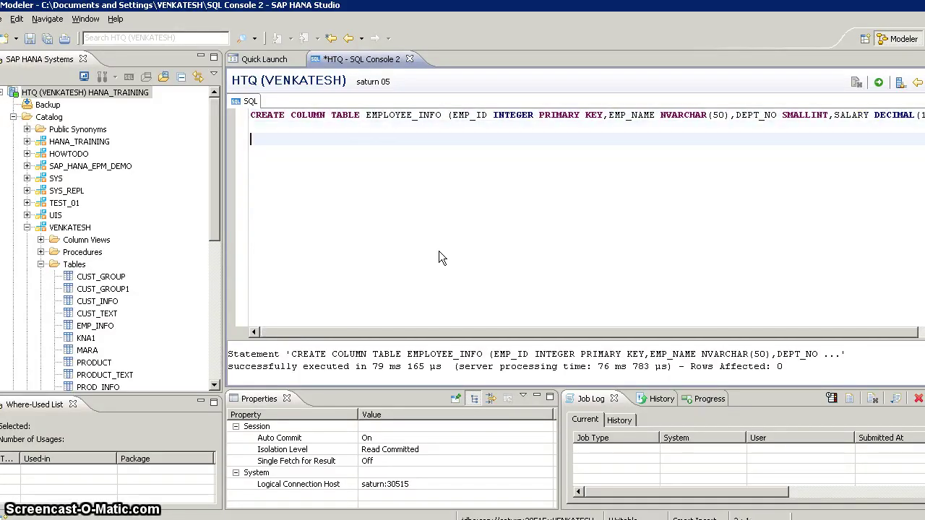
type("CREATE COMMENT O")
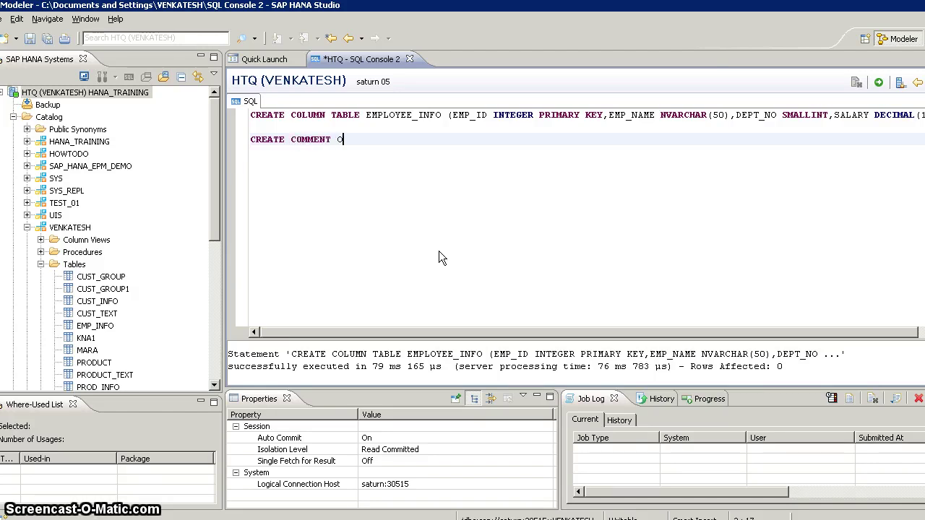
type("N COLUMN EMPLOYEE")
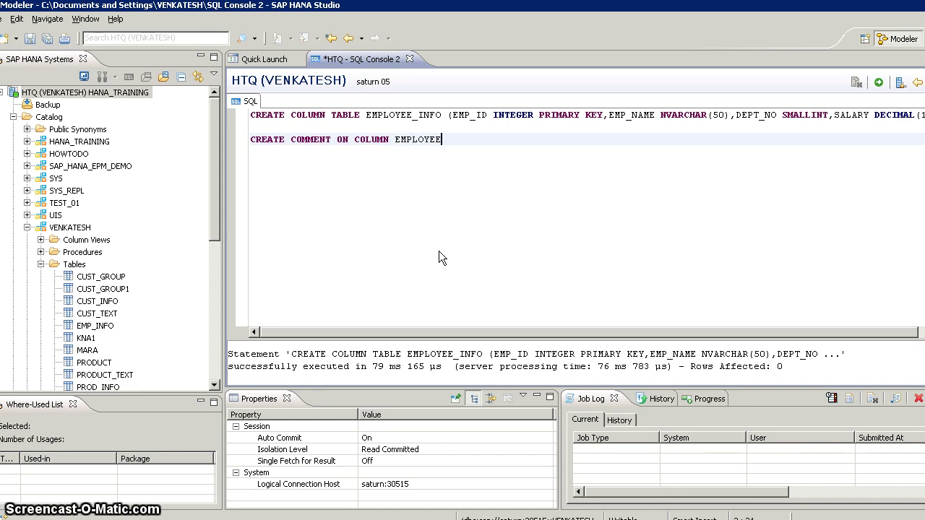
type("_INFO")
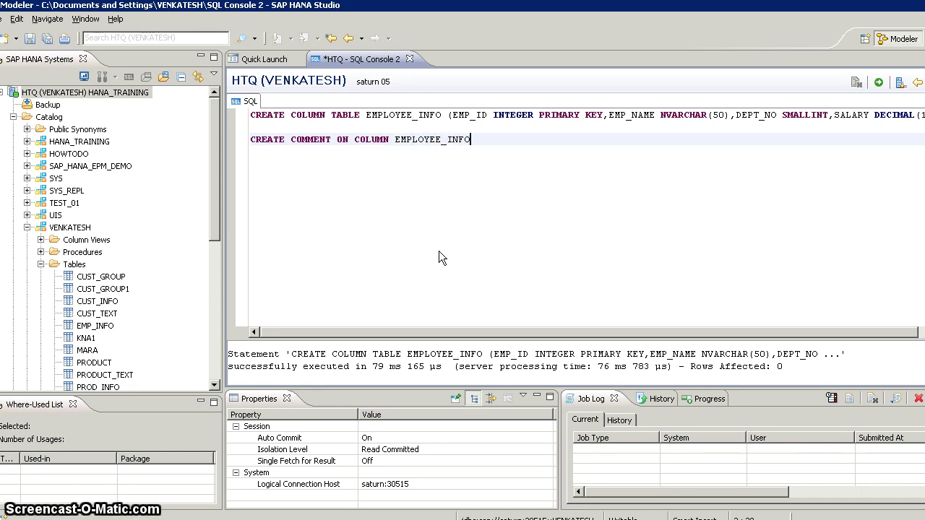
type(".EMP_")
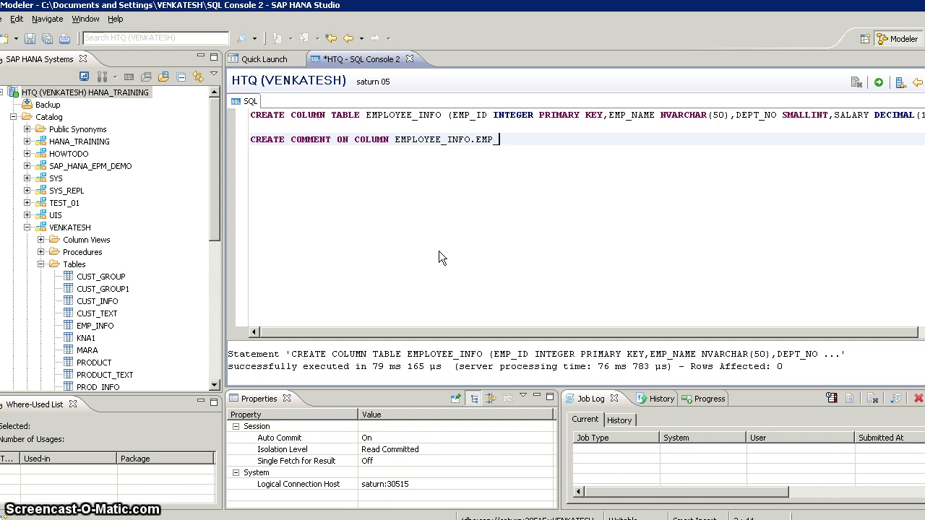
type("ID AS")
Step: Complete the comment statement with "Employee ID" in double quotes and a semicolon, and try to execute only that statement
type("Employee ID\"")
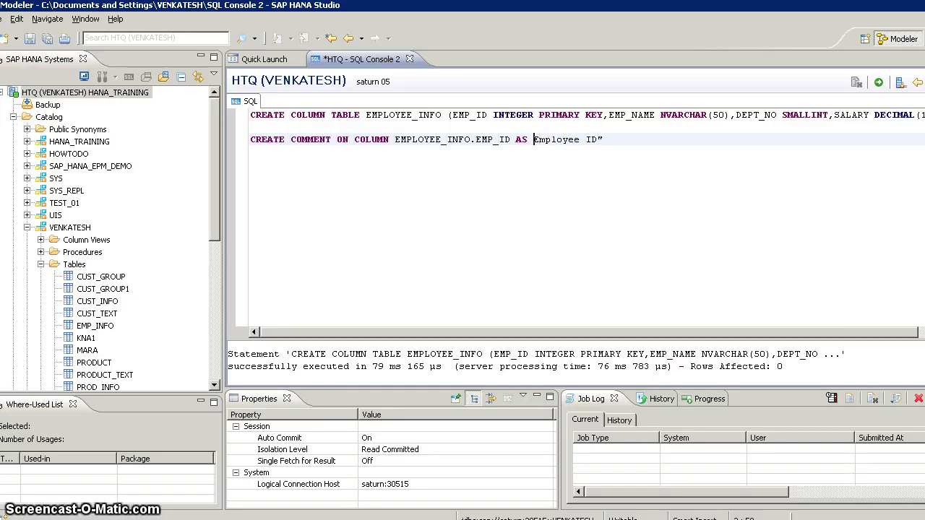
left_click(536, 139)
type("\"")
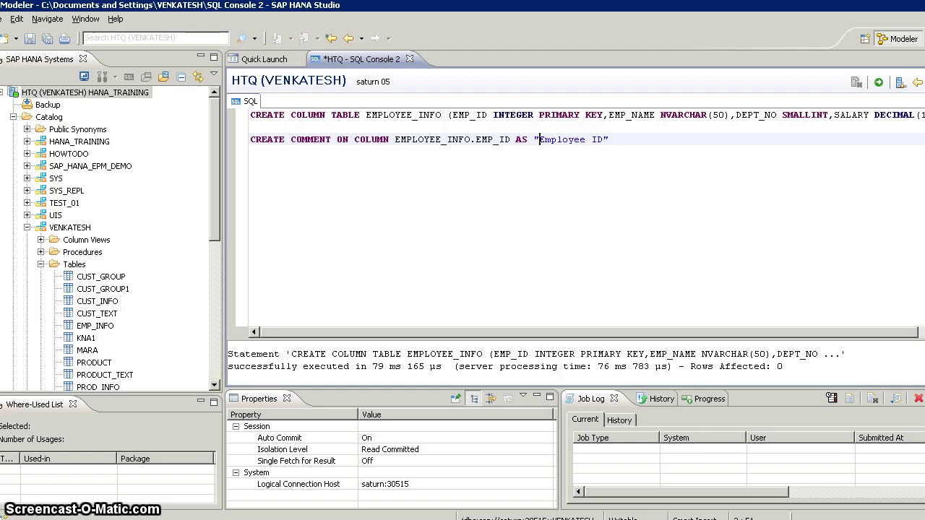
type(";")
key("shift+Home")
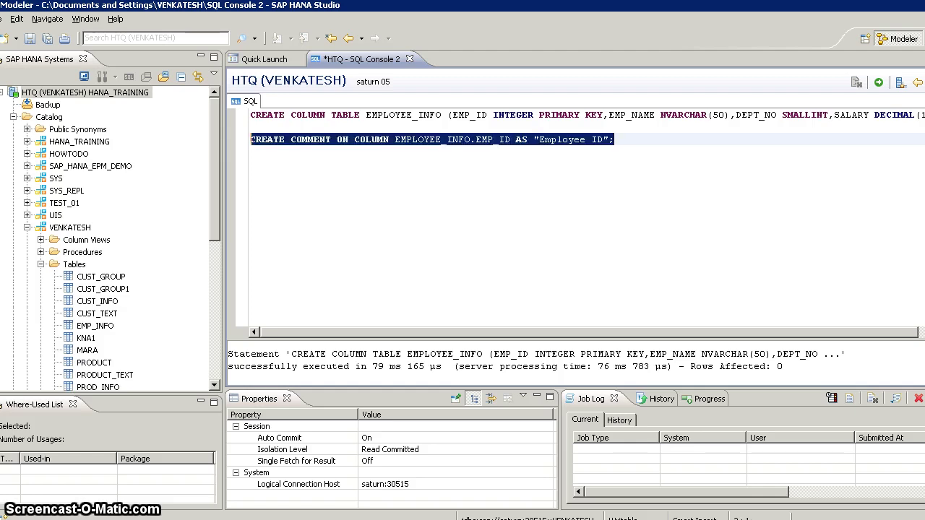
key("F8")
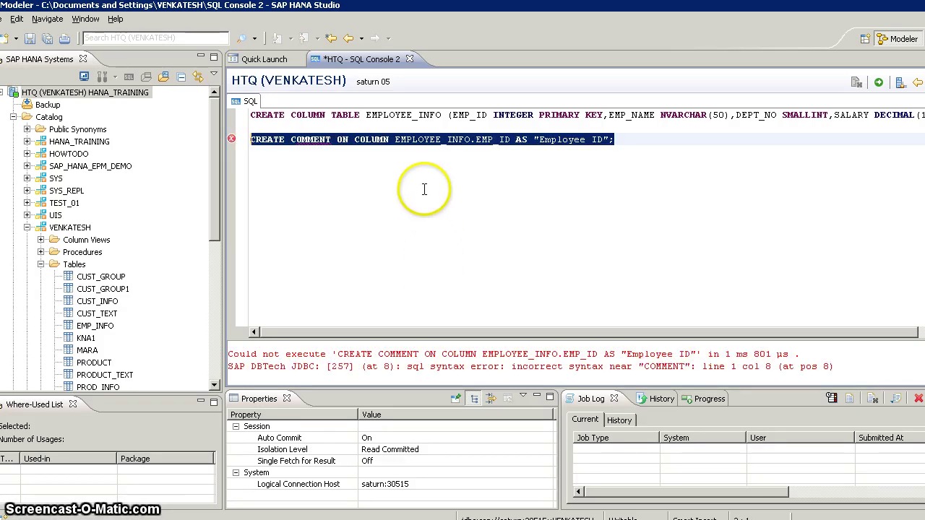
Step: Try changing COMMENT ON to COMENT AS in the second statement
left_click(422, 139)
key("Left")
key("Left")
key("Left")
key("Left")
key("Left")
key("Left")
key("Left")
key("Left")
key("Left")
key("Left")
key("Left")
key("Left")
key("Left")
key("Left")
key("Left")
key("Left")
key("Left")
key("Left")
key("Left")
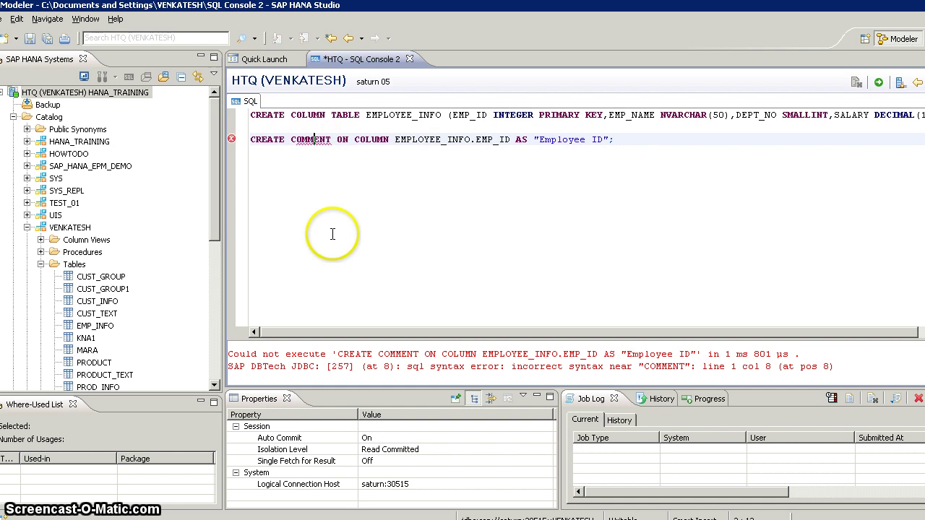
key("BackSpace")
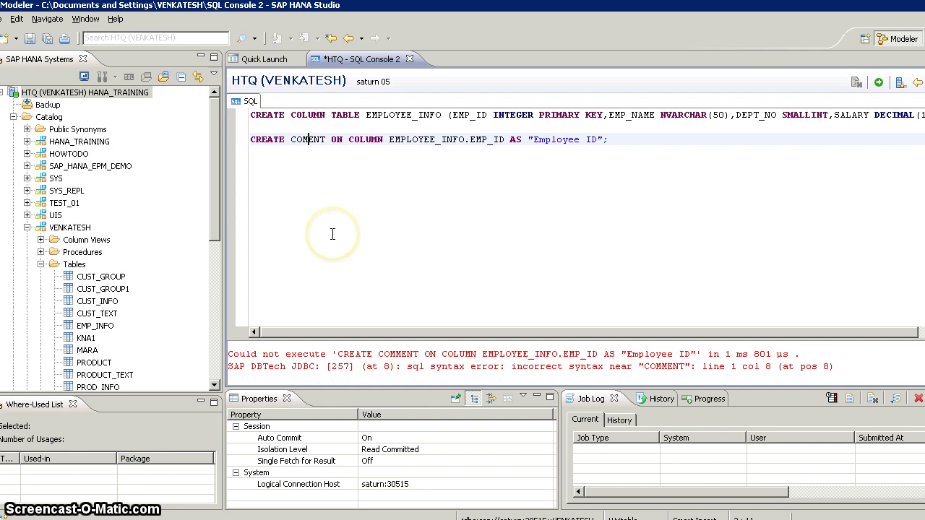
left_click(334, 139)
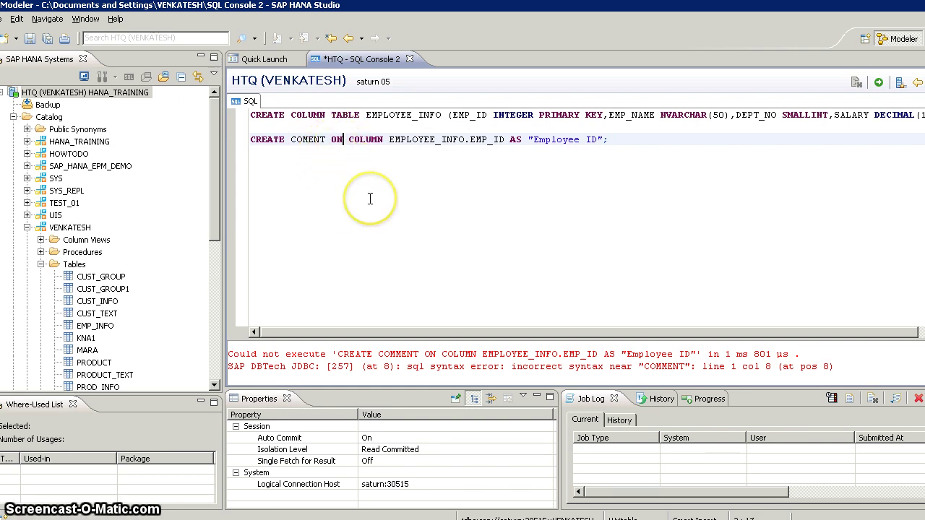
key("BackSpace")
key("BackSpace")
type("AS")
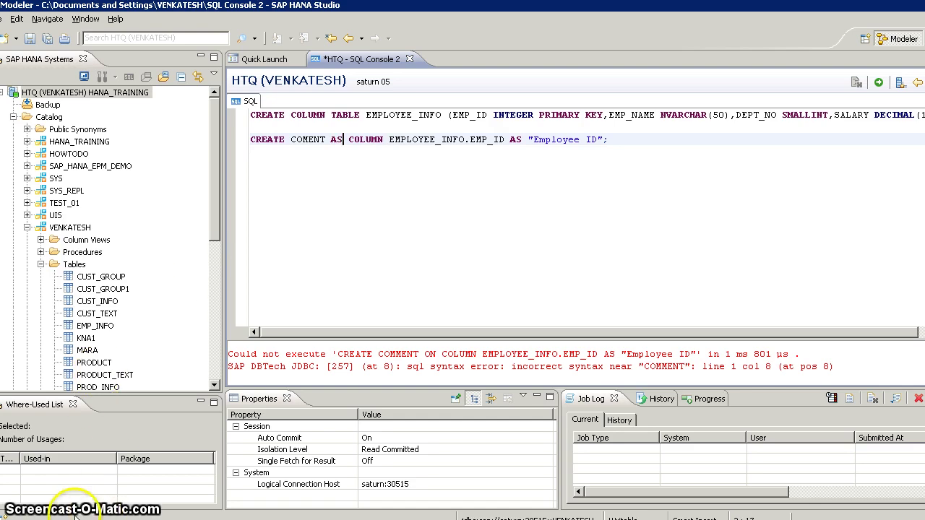
left_click(404, 253)
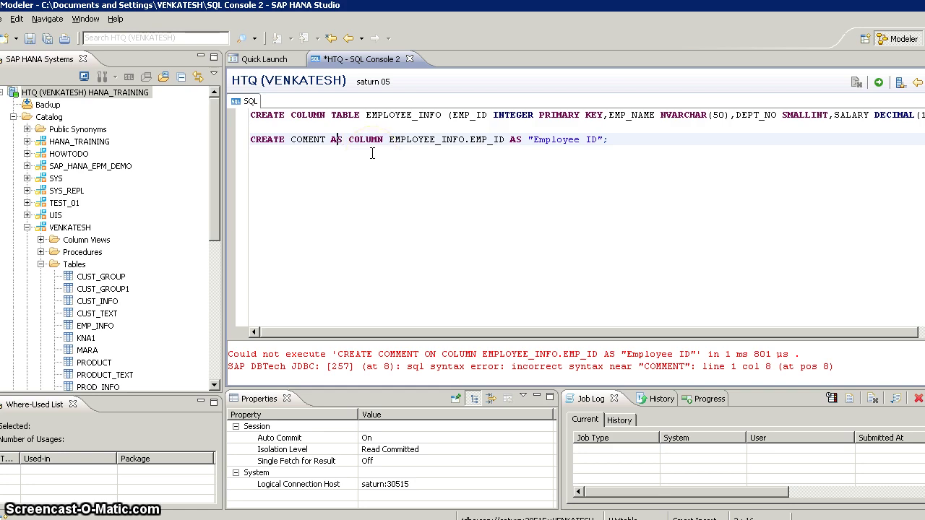
Step: Remove the keyword CREATE from the comment statement, keeping a blank line between the two statements
key("Left")
key("Left")
key("Left")
key("BackSpace")
key("BackSpace")
key("BackSpace")
key("BackSpace")
key("BackSpace")
key("BackSpace")
key("BackSpace")
key("BackSpace")
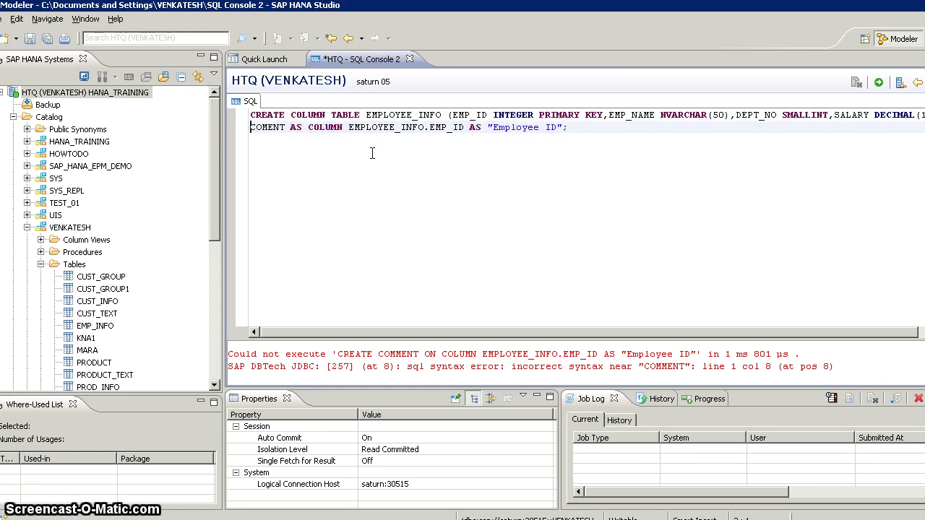
key("Return")
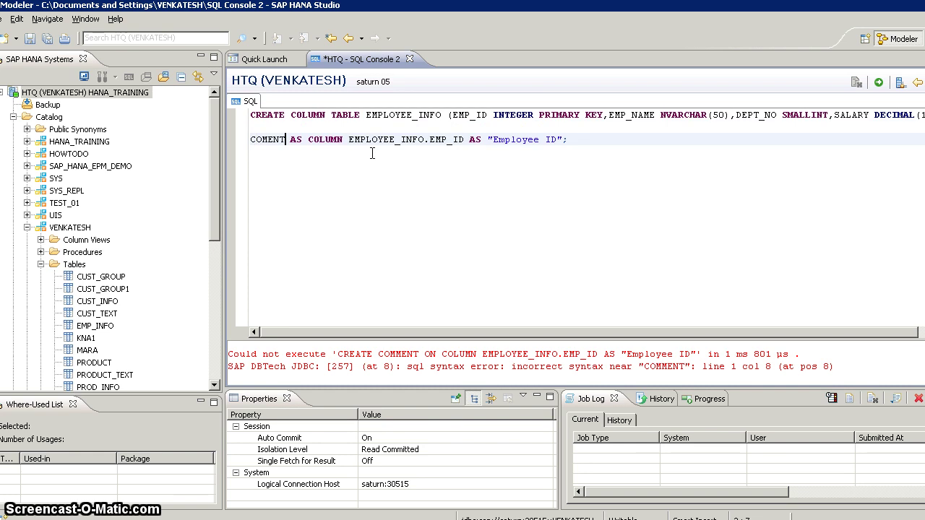
Step: Rewrite the beginning of the second statement as COMMENT ON
key("BackSpace")
key("BackSpace")
key("BackSpace")
key("BackSpace")
key("BackSpace")
key("BackSpace")
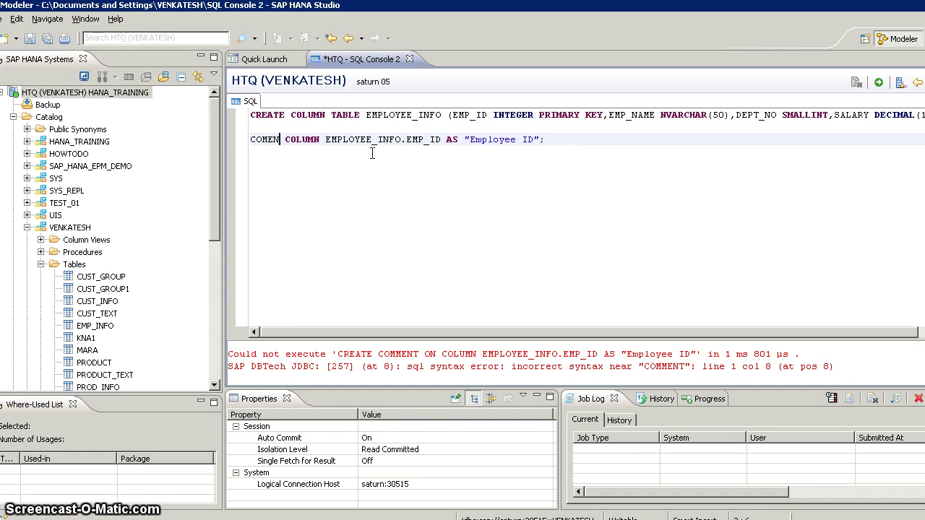
type("MENT ")
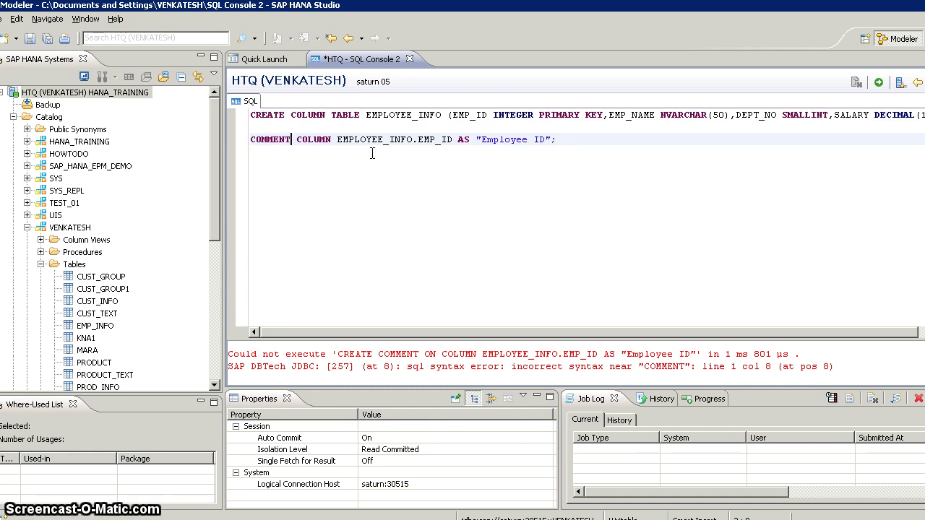
type("ON")
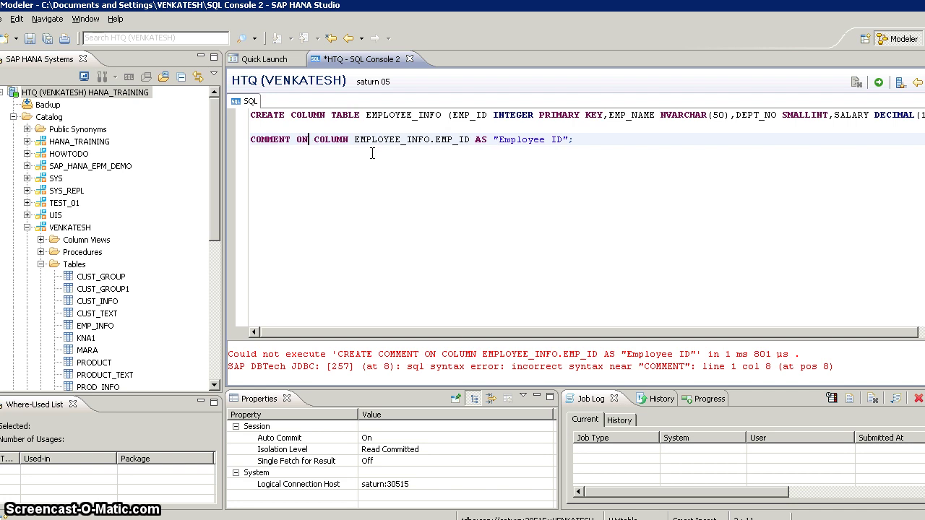
Step: Replace the keyword AS with IS between EMPLOYEE_INFO.EMP_ID and the comment text
key("Right")
key("Right")
key("Right")
key("Right")
key("Right")
key("Right")
key("Right")
key("Right")
key("Right")
key("Right")
key("Right")
key("Right")
key("Right")
key("Right")
key("Right")
key("Right")
key("Right")
key("Right")
key("Right")
key("Right")
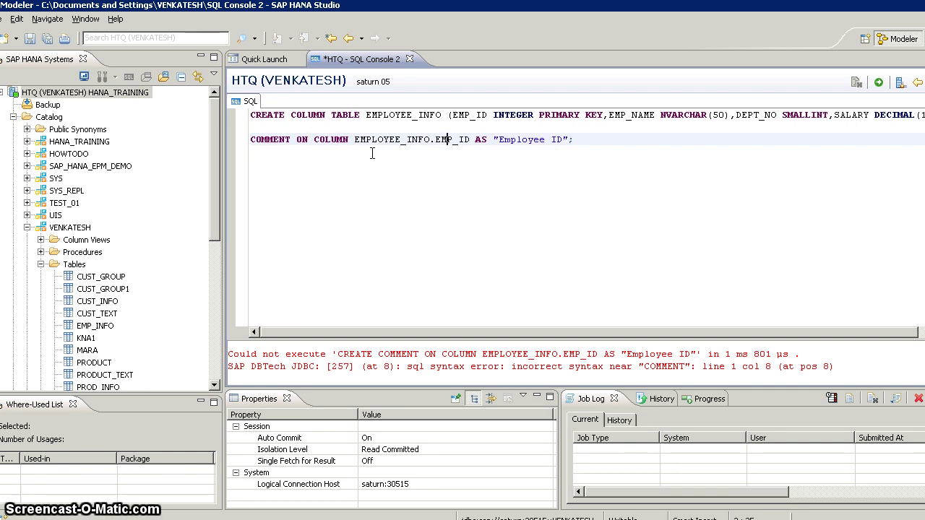
key("BackSpace")
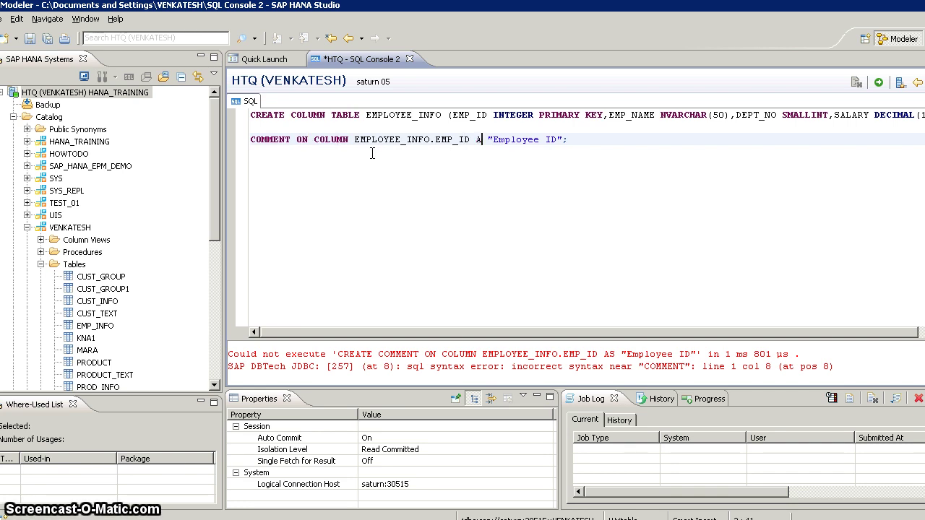
key("Delete")
type("IS")
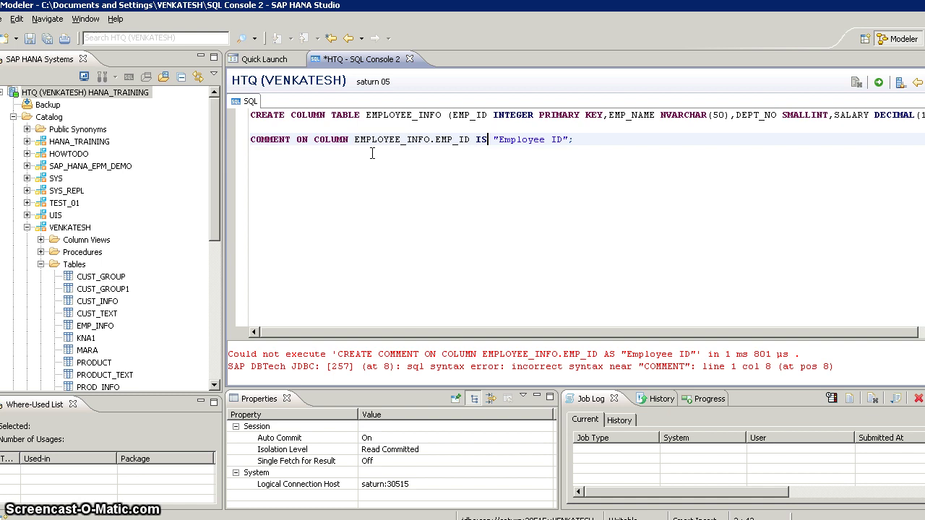
Step: Select the whole COMMENT ON COLUMN statement and try to execute it
key("Home")
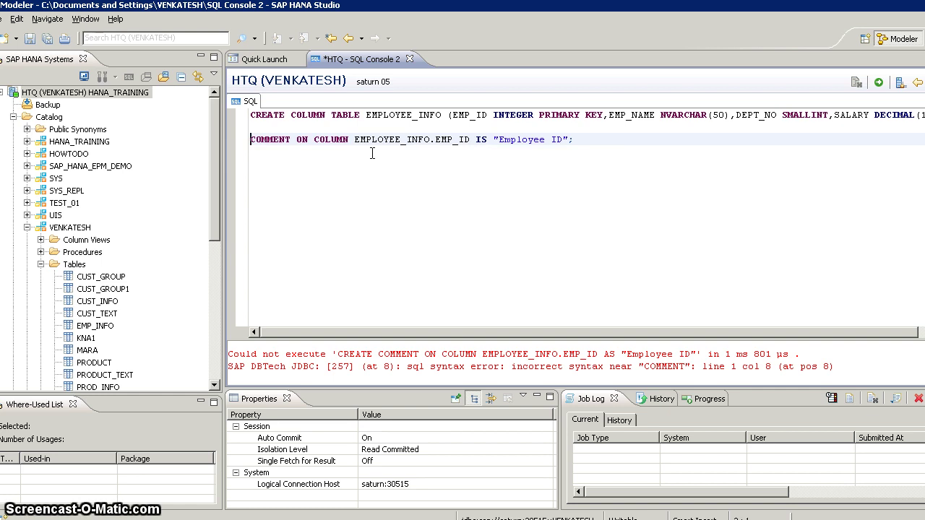
key("shift+End")
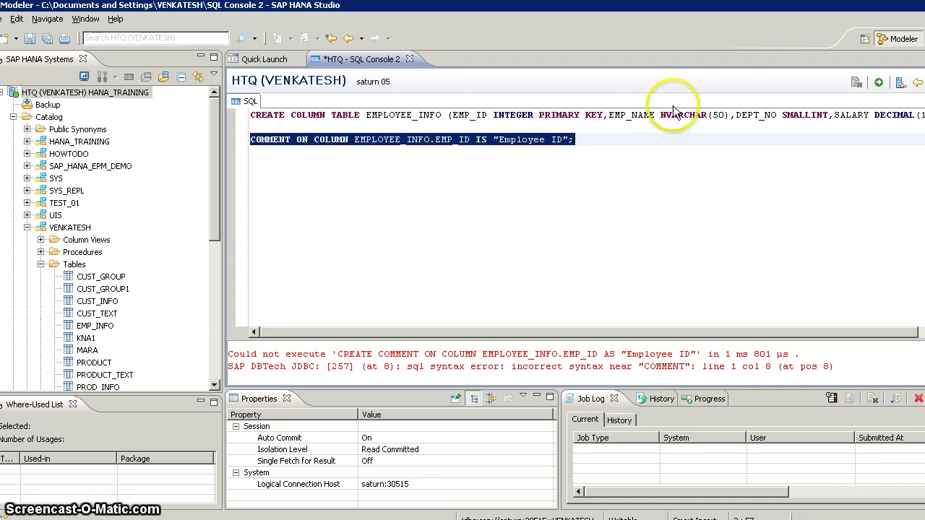
left_click(878, 83)
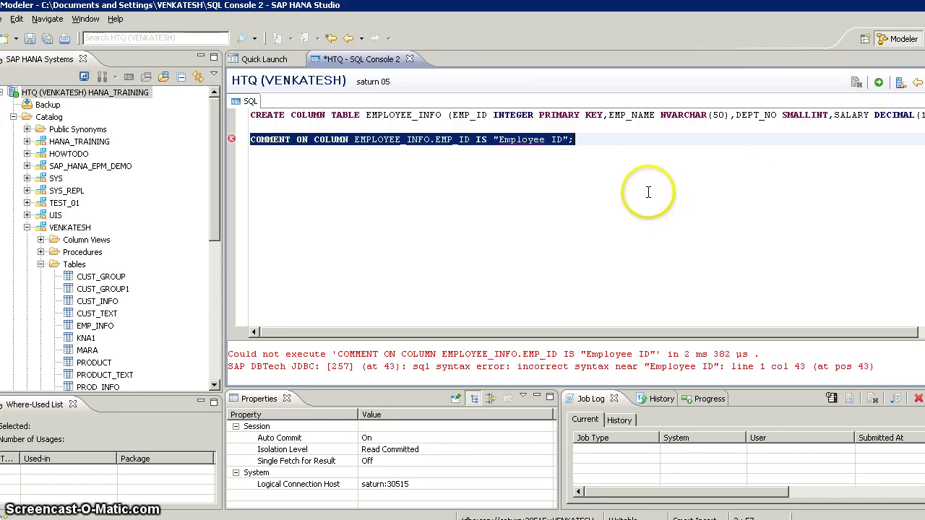
Step: Change the comment text to Employee_ID by replacing its space with an underscore
left_click(570, 142)
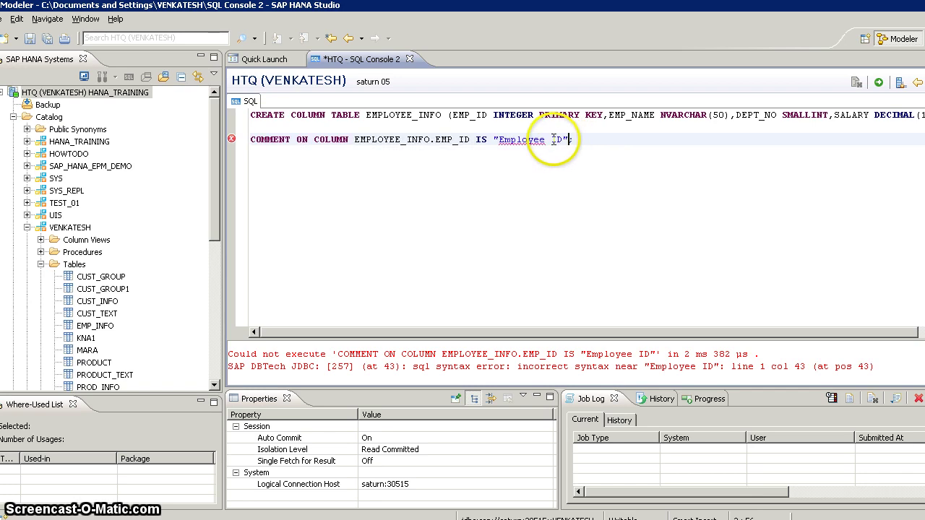
type(";")
left_click(547, 139)
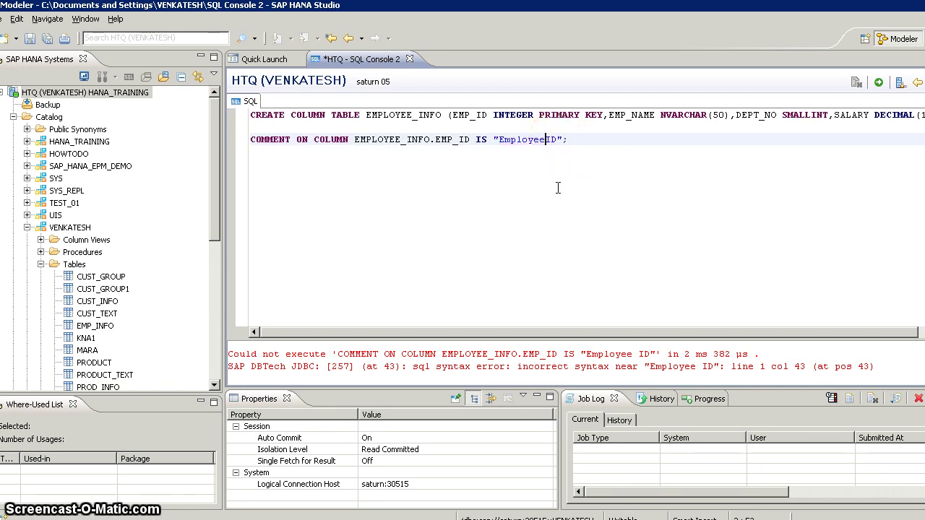
type("_")
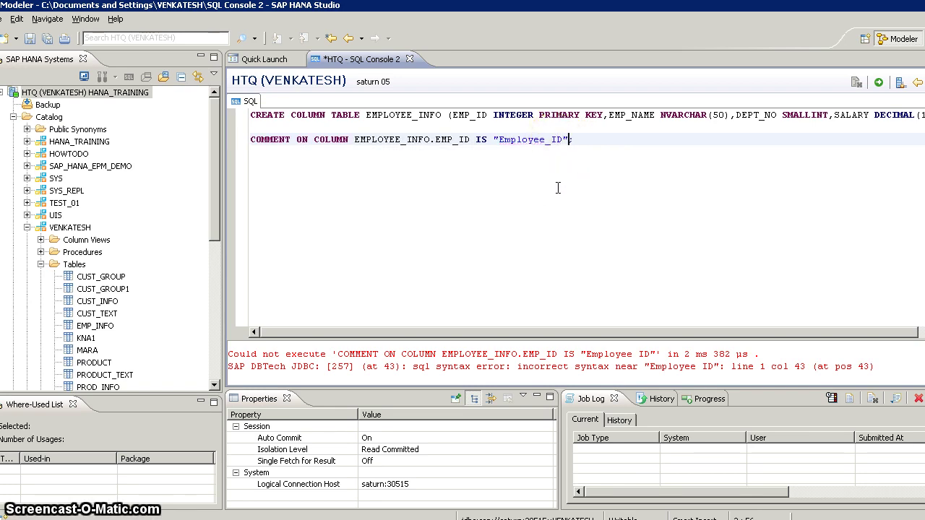
Step: Remove the closing and opening double quotes around Employee_ID in the comment statement
key("BackSpace")
key("Left")
key("Left")
key("Left")
key("Left")
key("Left")
key("Left")
key("Left")
key("Left")
key("Left")
key("Left")
key("Left")
key("Left")
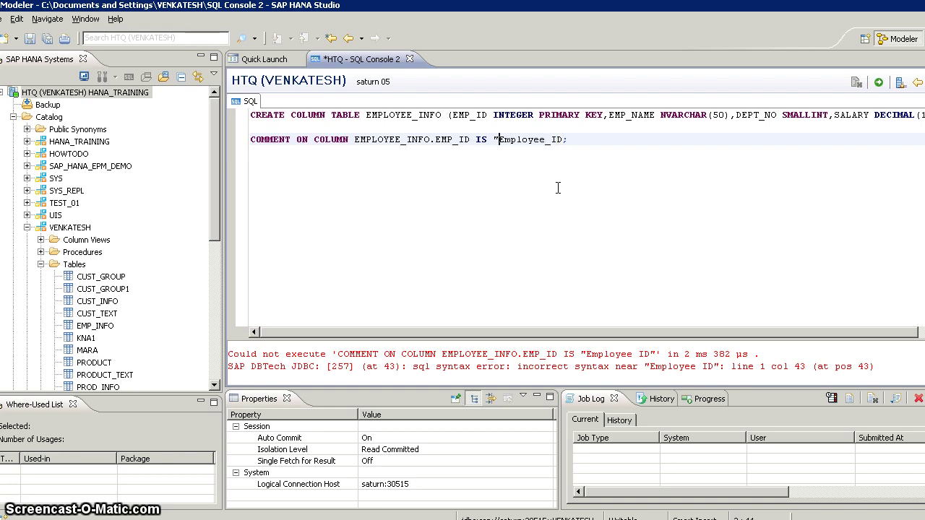
key("BackSpace")
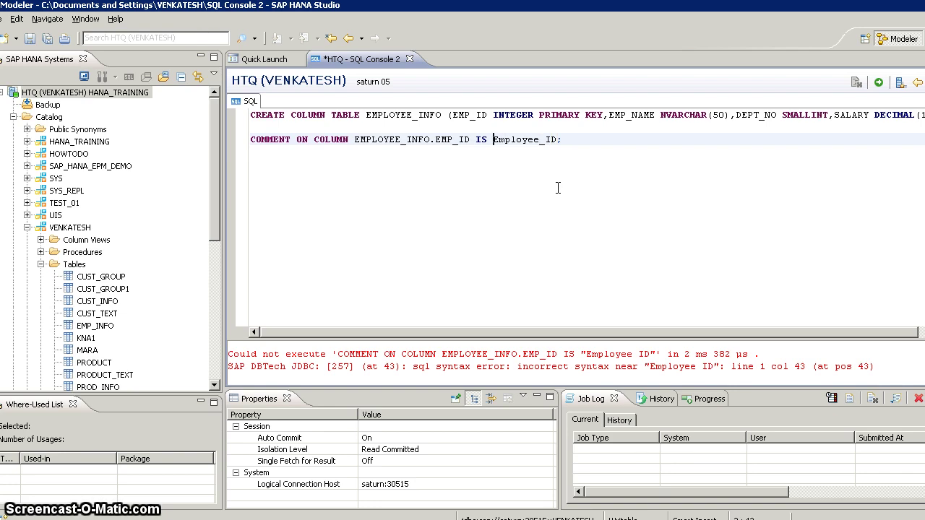
Step: Try to execute the whole COMMENT ON COLUMN statement with Employee_ID unquoted
key("shift+End")
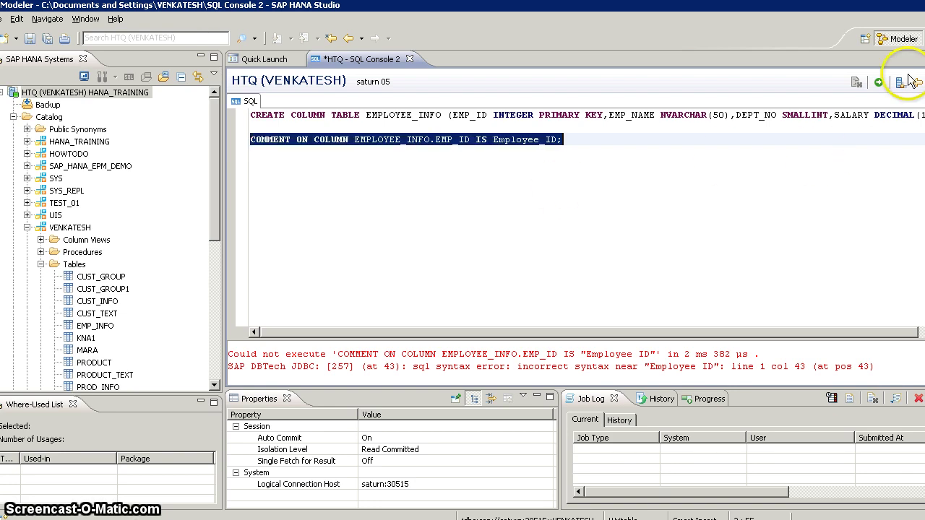
left_click(879, 84)
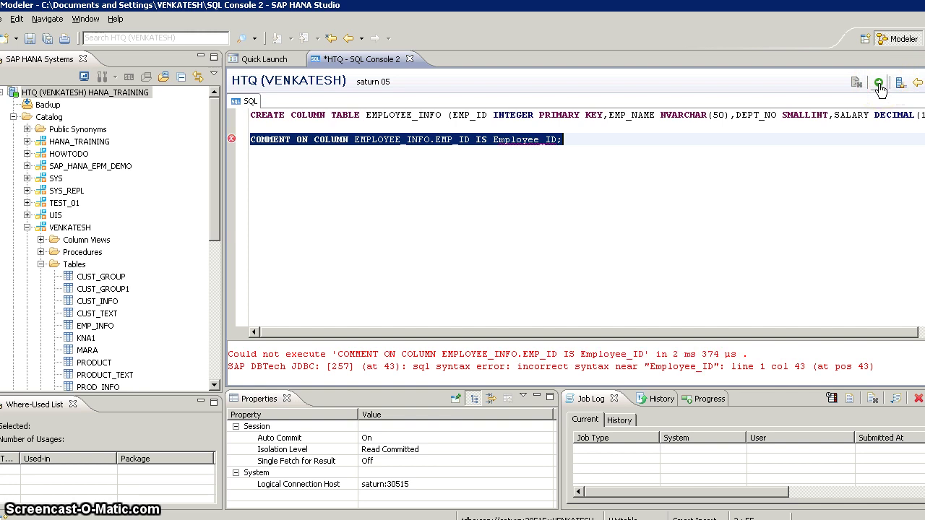
Step: Enclose Employee_ID in single quotes in the comment statement, keeping the semicolon at the end
left_click(578, 143)
left_click(561, 140)
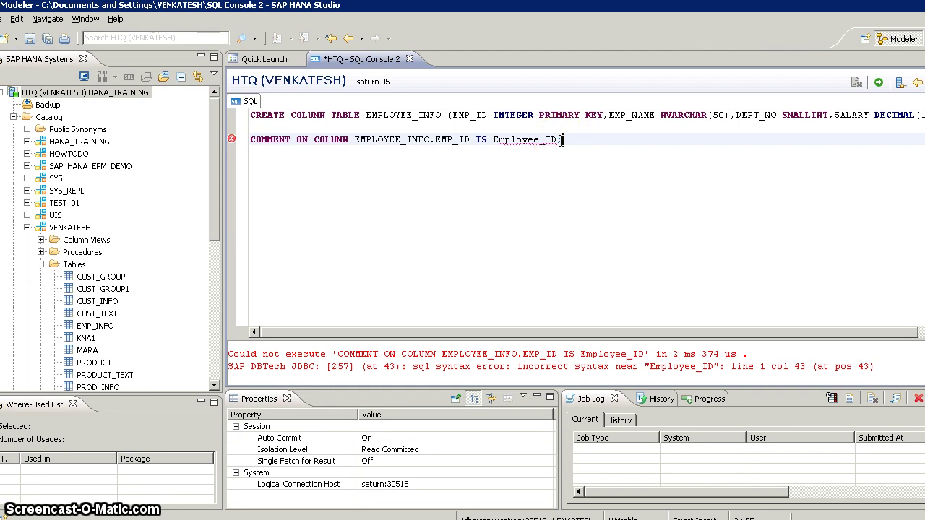
key("BackSpace")
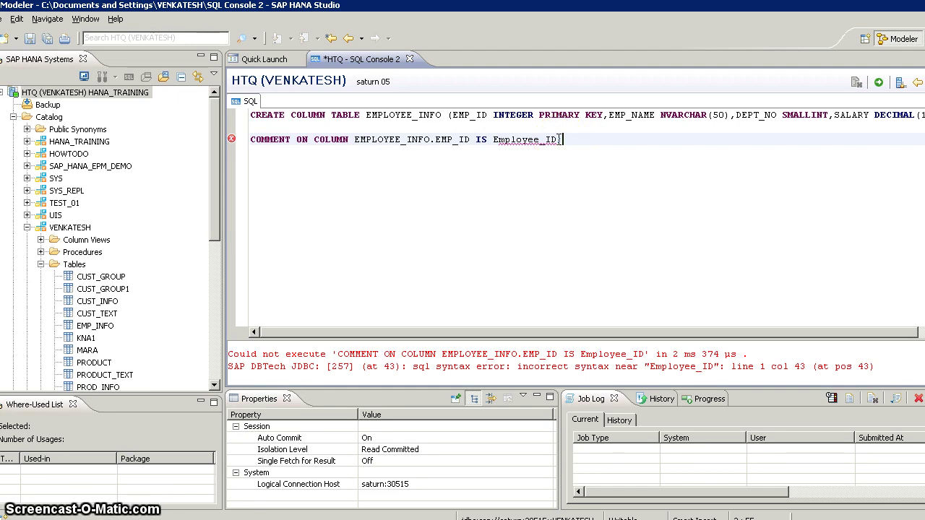
type(";")
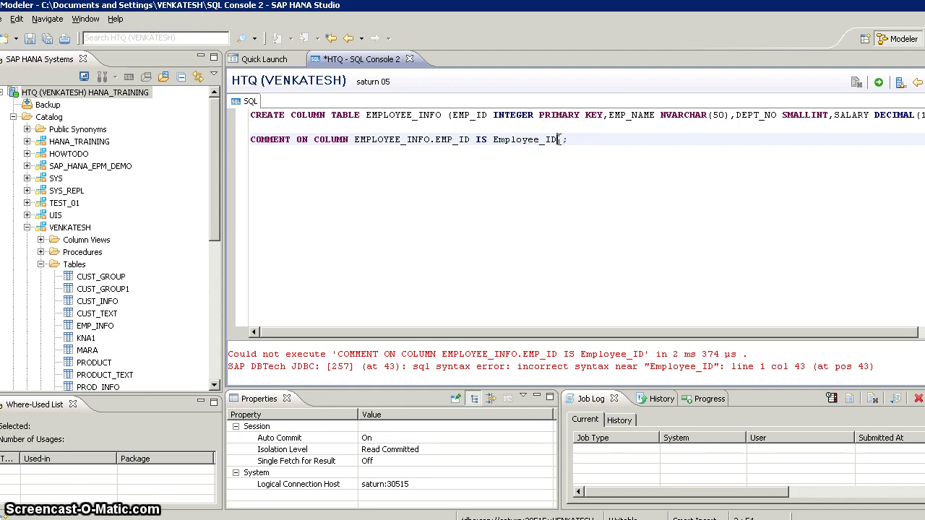
key("Left")
key("Left")
key("Left")
key("Left")
key("Left")
key("Left")
key("Left")
key("Left")
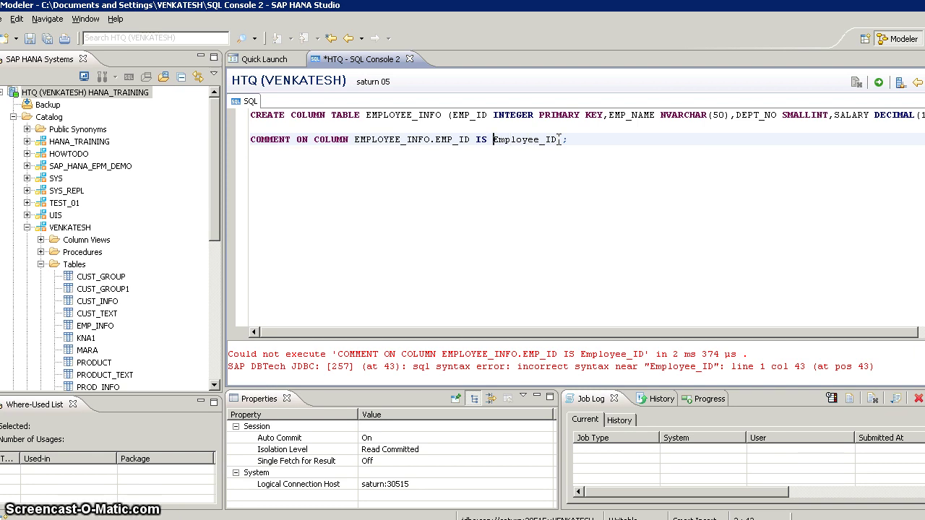
type("'")
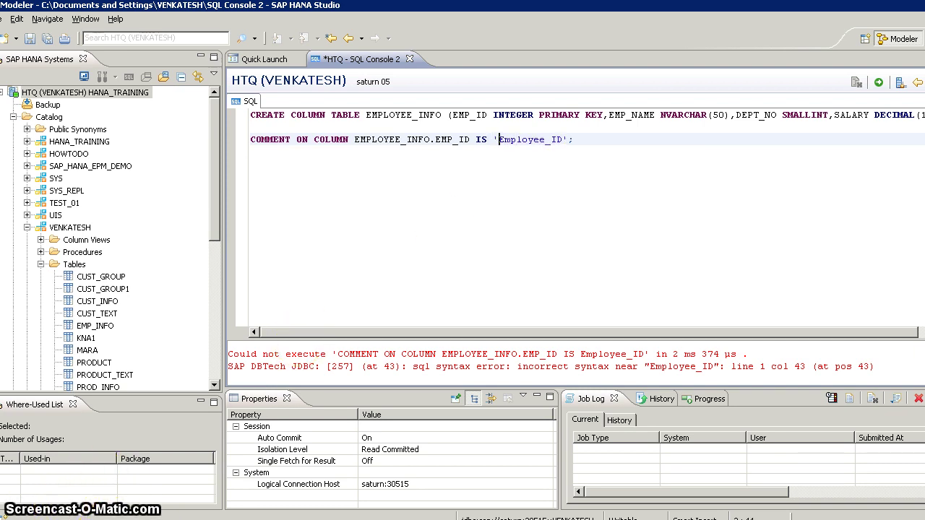
Step: Select the complete COMMENT ON COLUMN statement and execute it
left_click(578, 141)
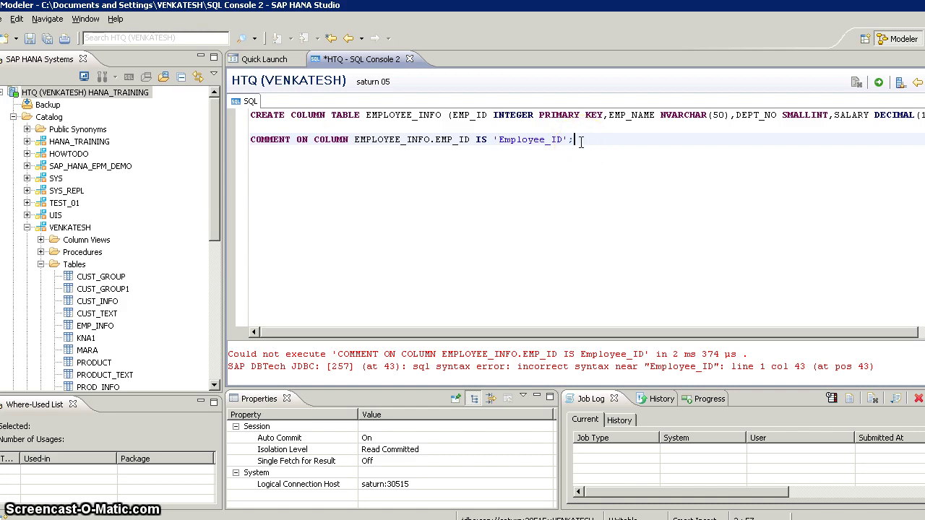
key("shift+Home")
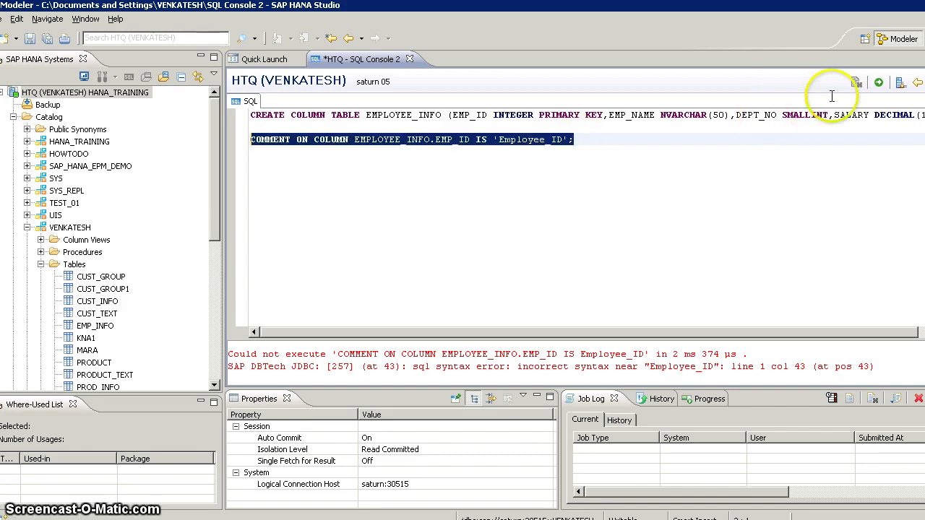
left_click(878, 85)
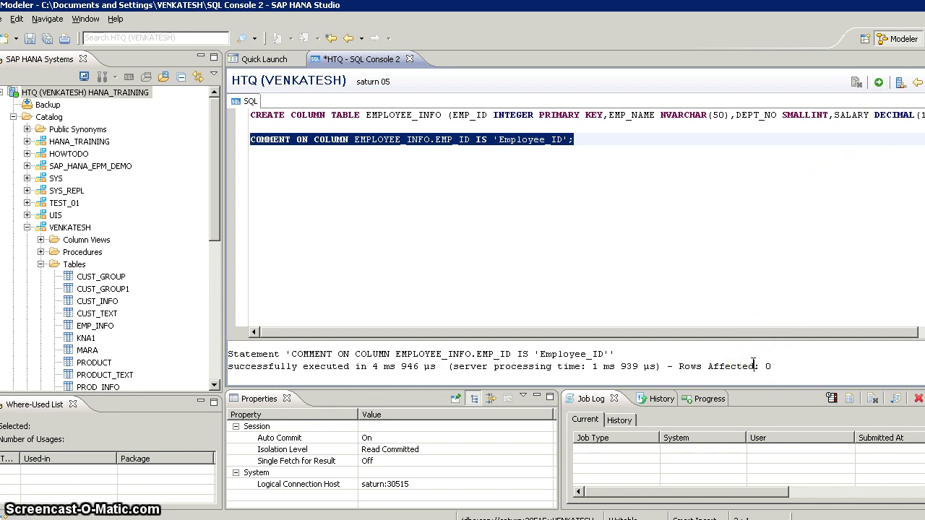
Step: Refresh the schema's Tables folder, open the EMPLOYEE_INFO definition to check the EMP_ID comment, and close it
right_click(75, 265)
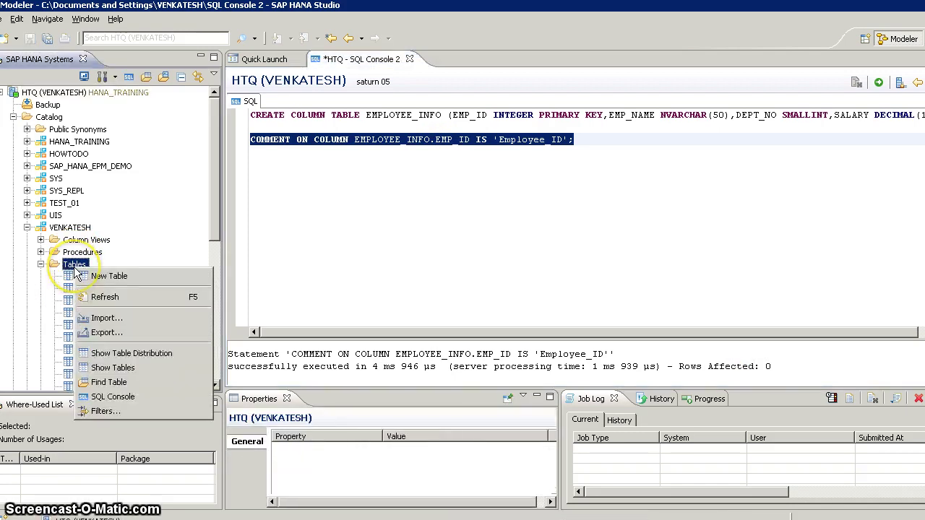
left_click(93, 296)
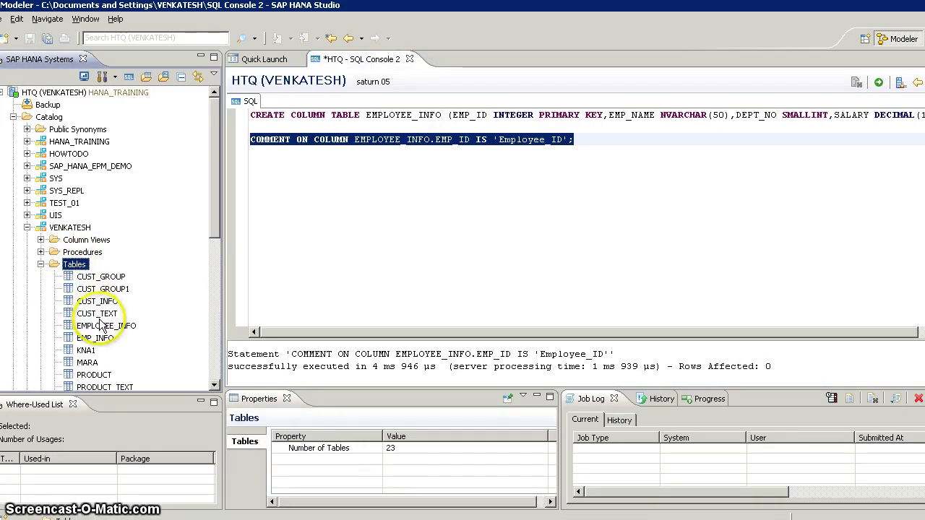
left_click(102, 327)
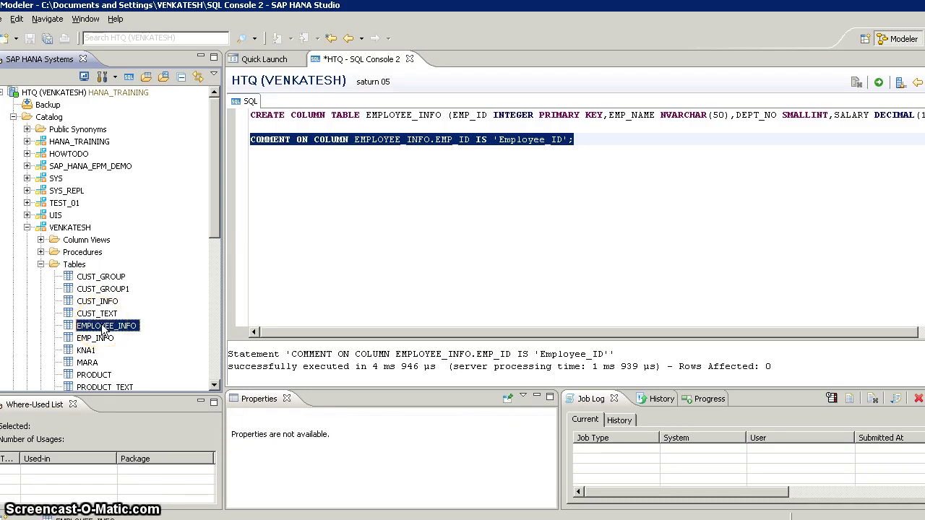
double_click(101, 326)
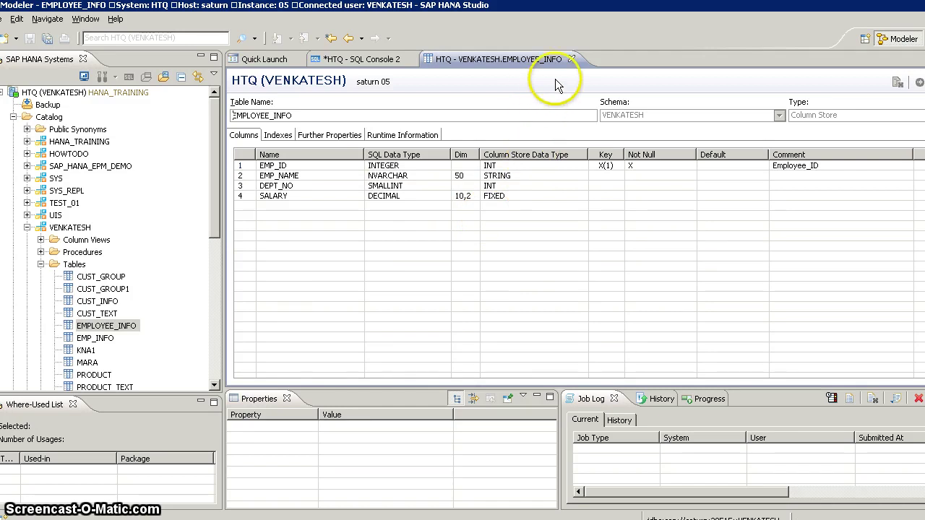
left_click(571, 59)
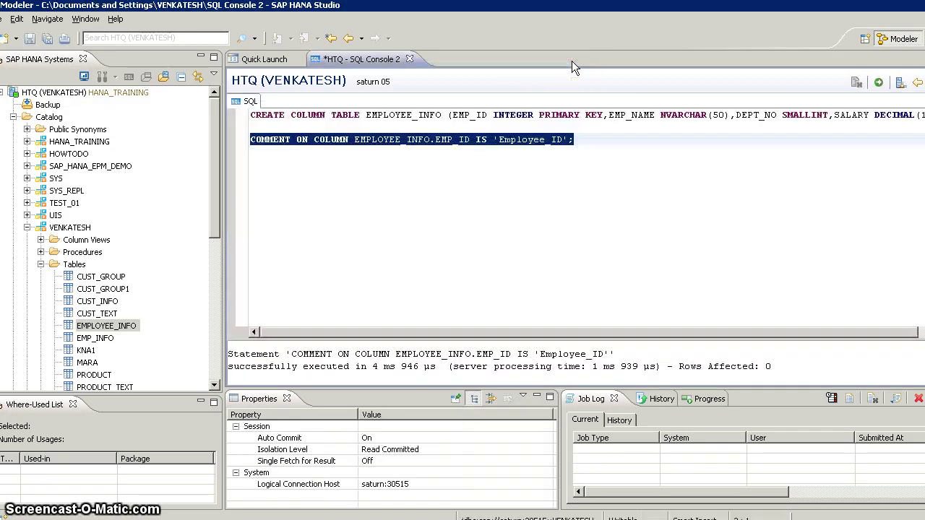
Step: Clear all existing statements from the SQL console
left_click(580, 146)
key("ctrl+a")
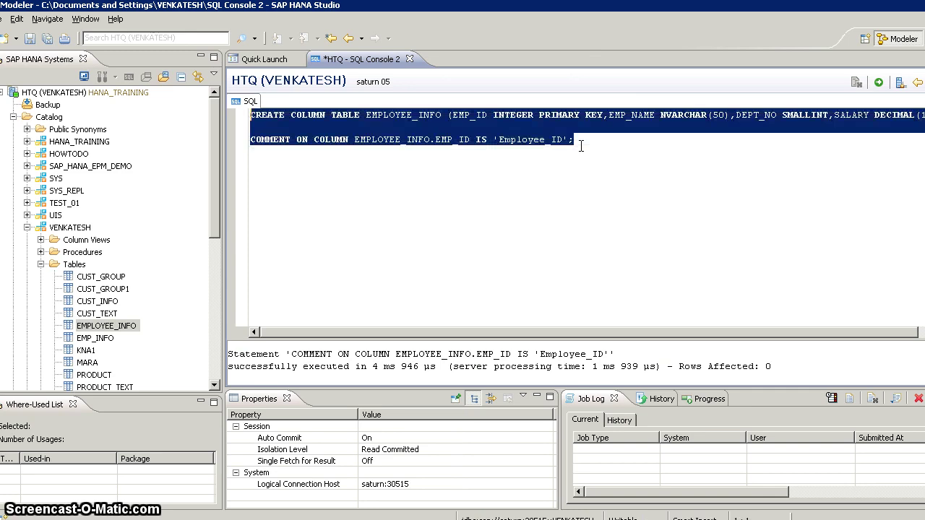
key("Delete")
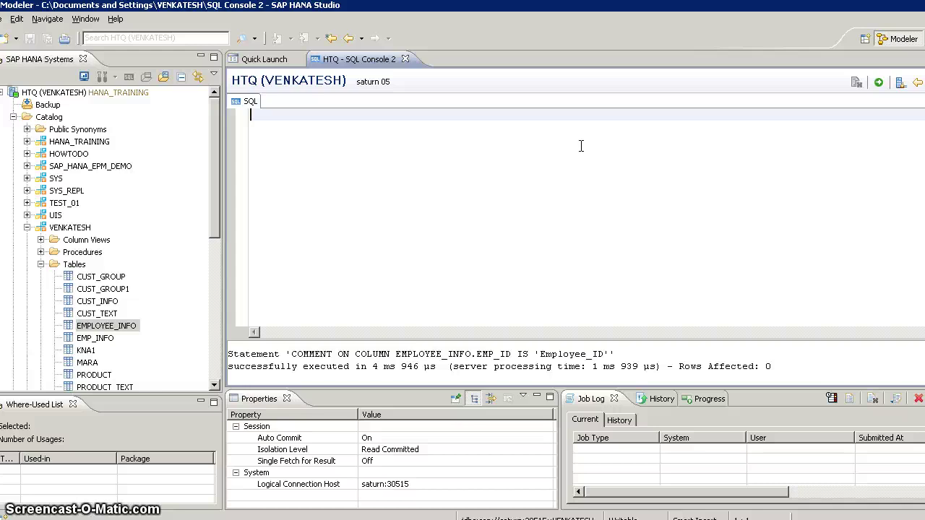
Step: Write the beginning of an INSERT INTO EMPLOYEE_INFO VALUES statement with the employee ID as the first value
left_click(500, 140)
type("INS")
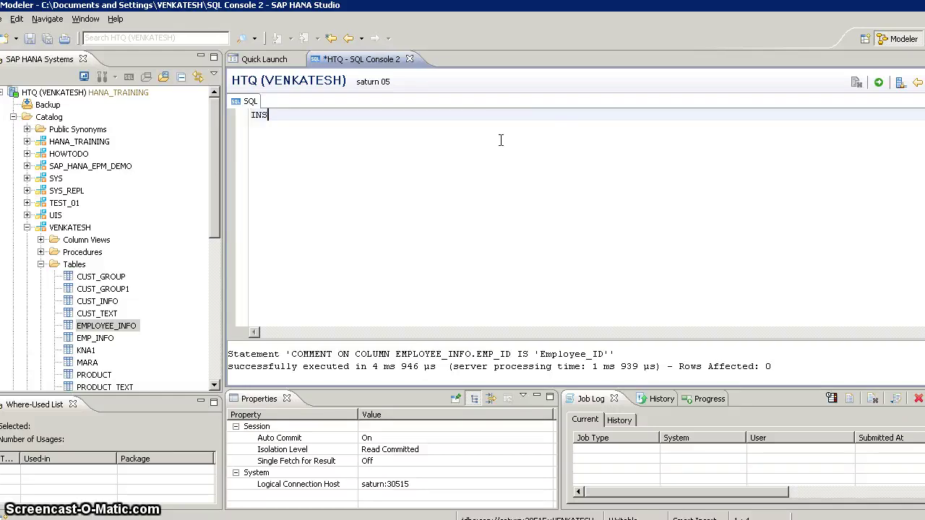
type("ERT INTO ")
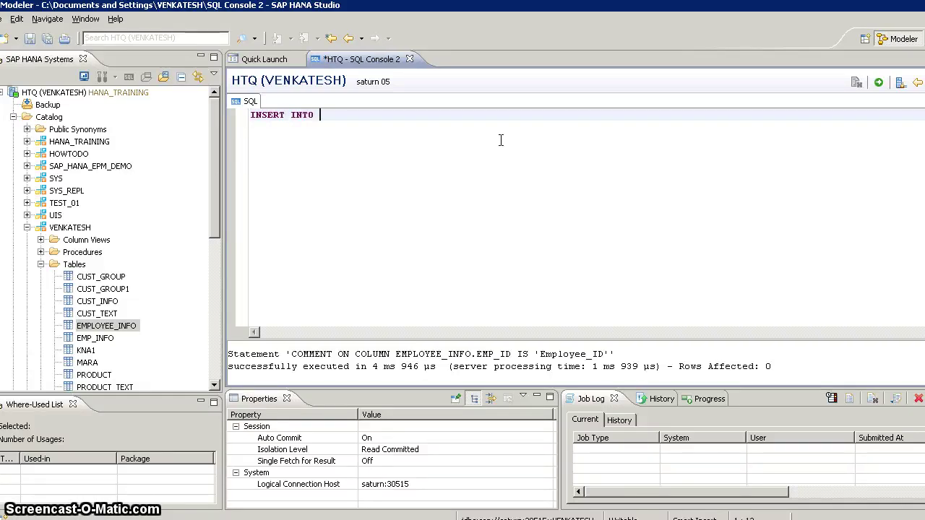
type("EMPLO")
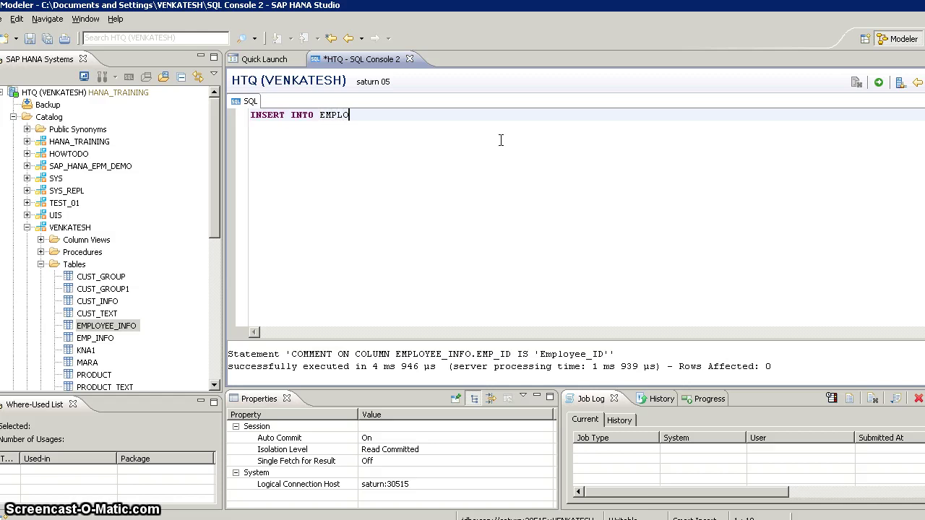
type("YEE_INFO ")
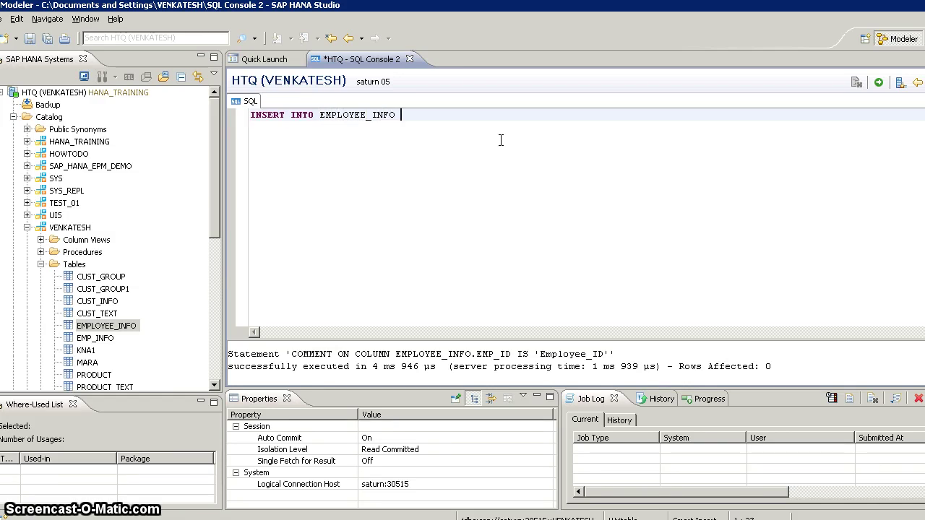
type("VAL")
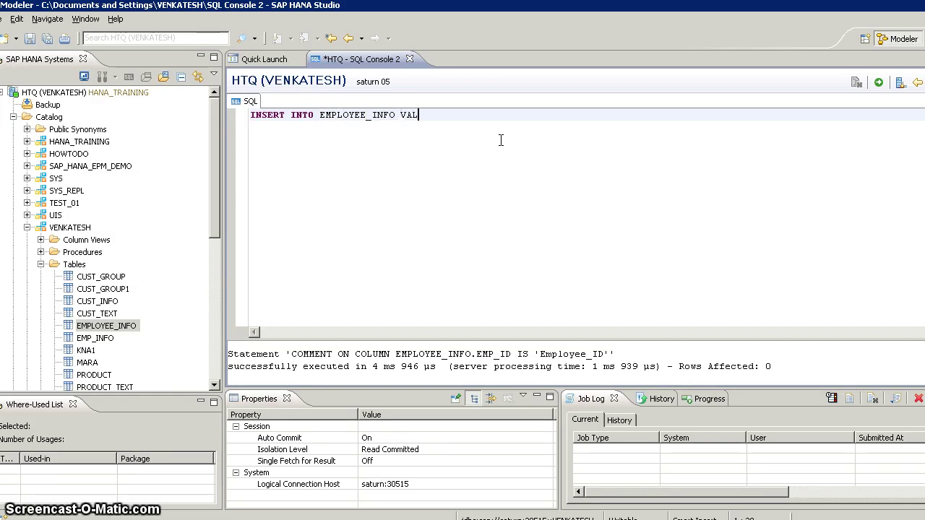
type("UES (1234,")
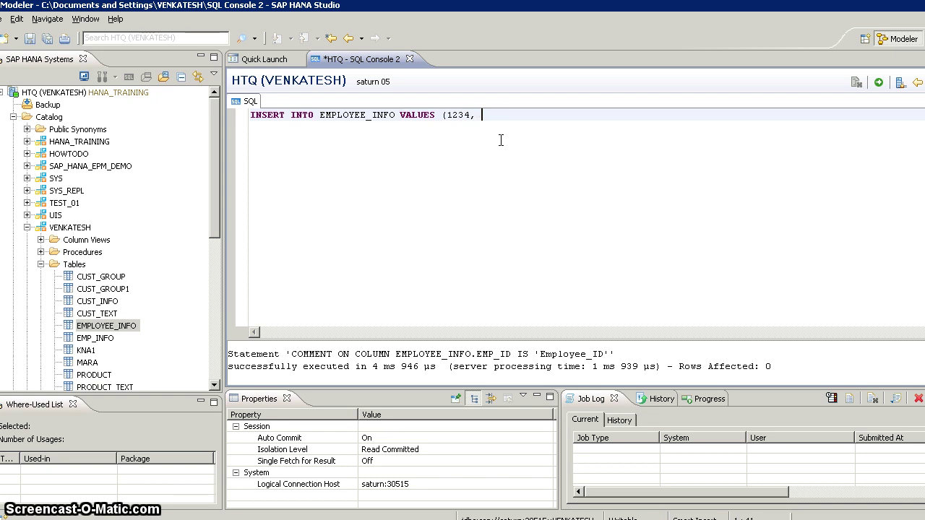
Step: Add the employee's name in single quotes as the second value of the INSERT statement
type(" VEN")
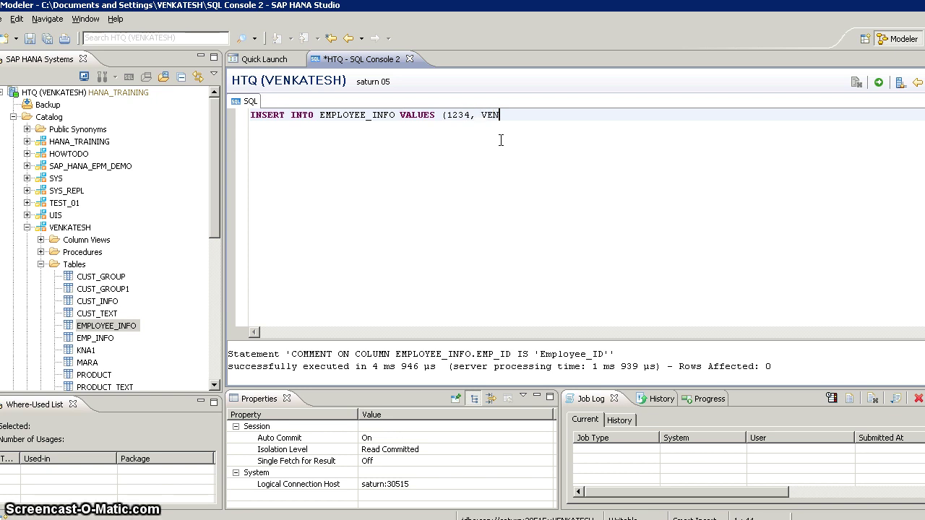
type("KATESH'")
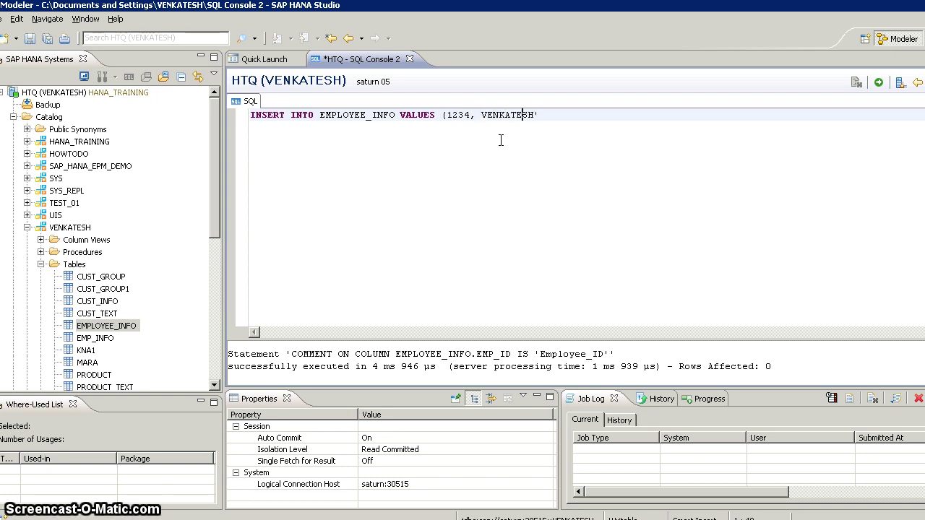
key("Left")
key("Left")
key("Left")
type("'")
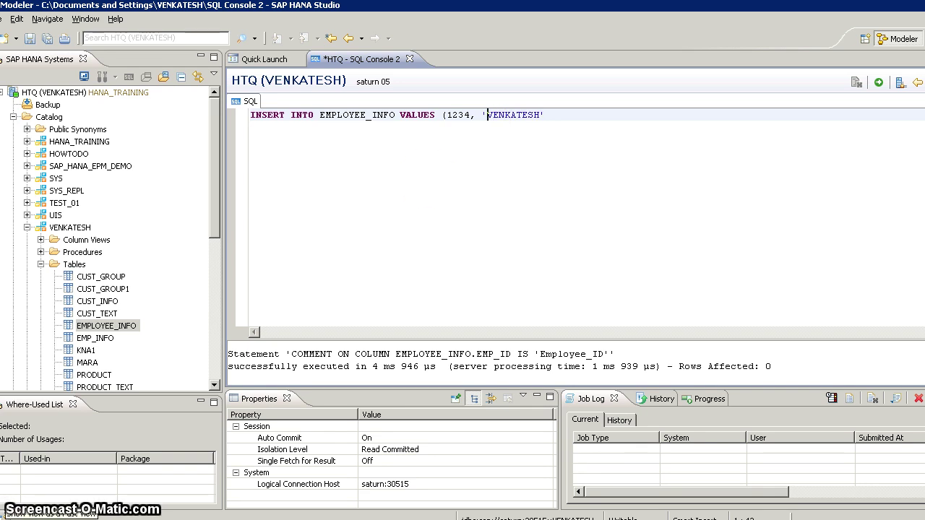
Step: Complete the INSERT statement with department number 10 and salary 1200.00, and execute it
left_click(541, 115)
type(",10,1200.00);")
key("F8")
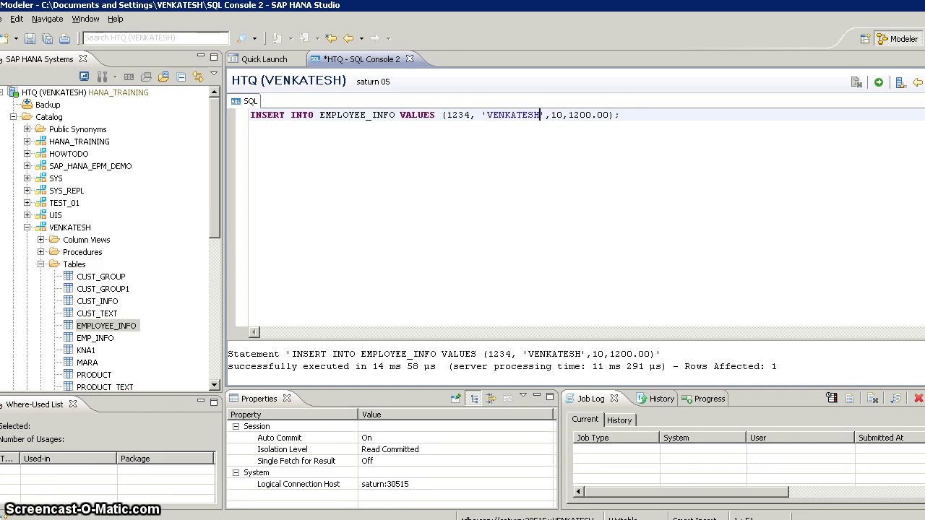
left_click(417, 301)
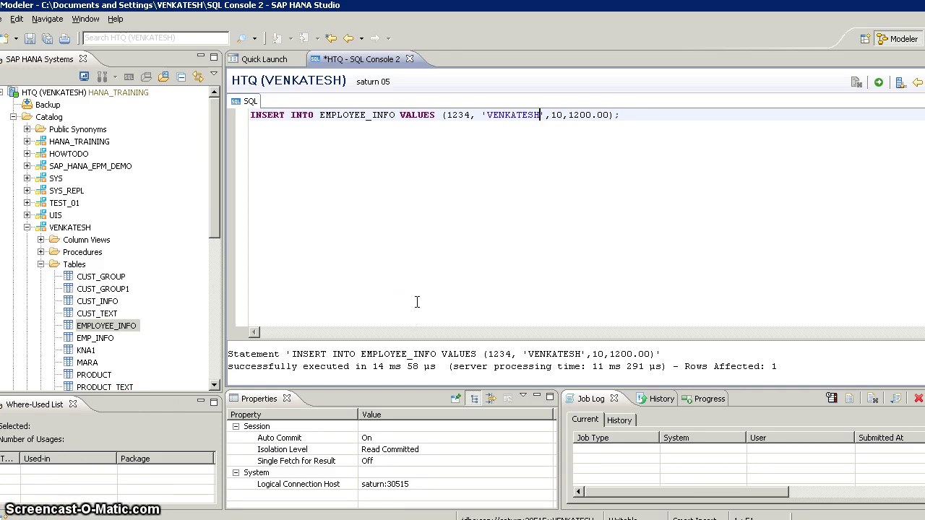